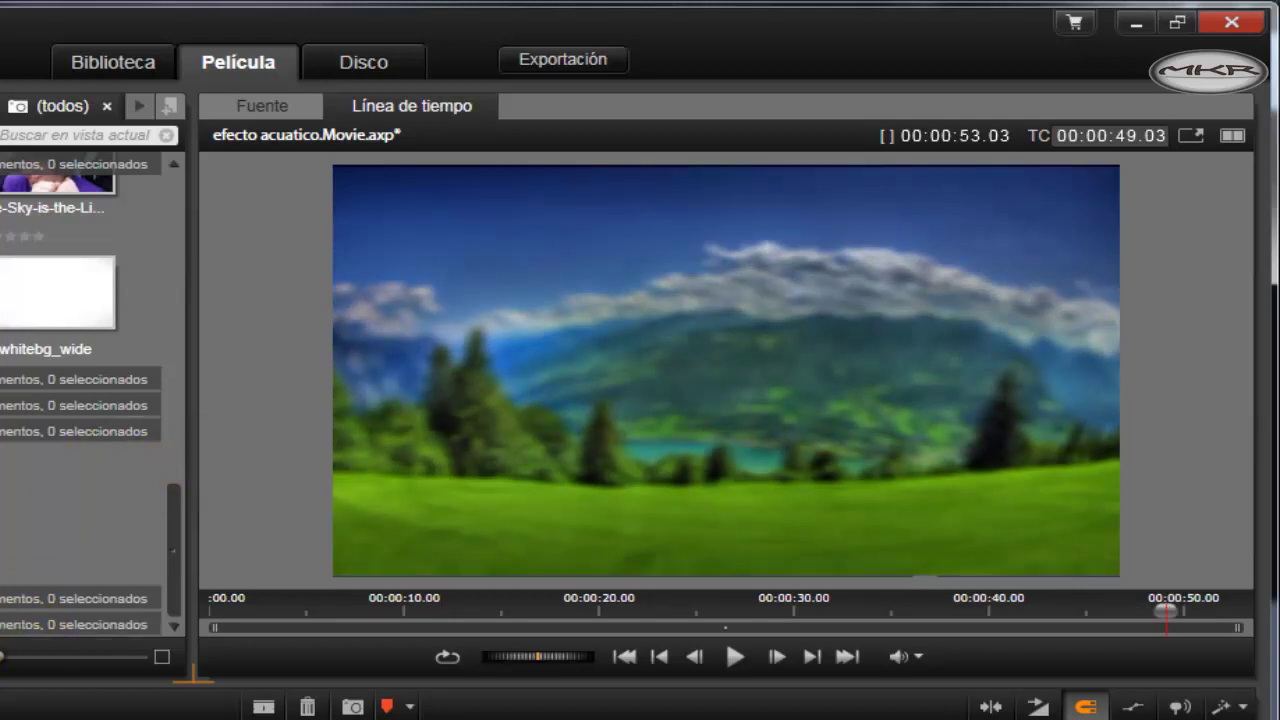
Preview the glasses blur effect around 00:00:24 on the movie timeline and return to the start of the glasses clip
left_click(680, 608)
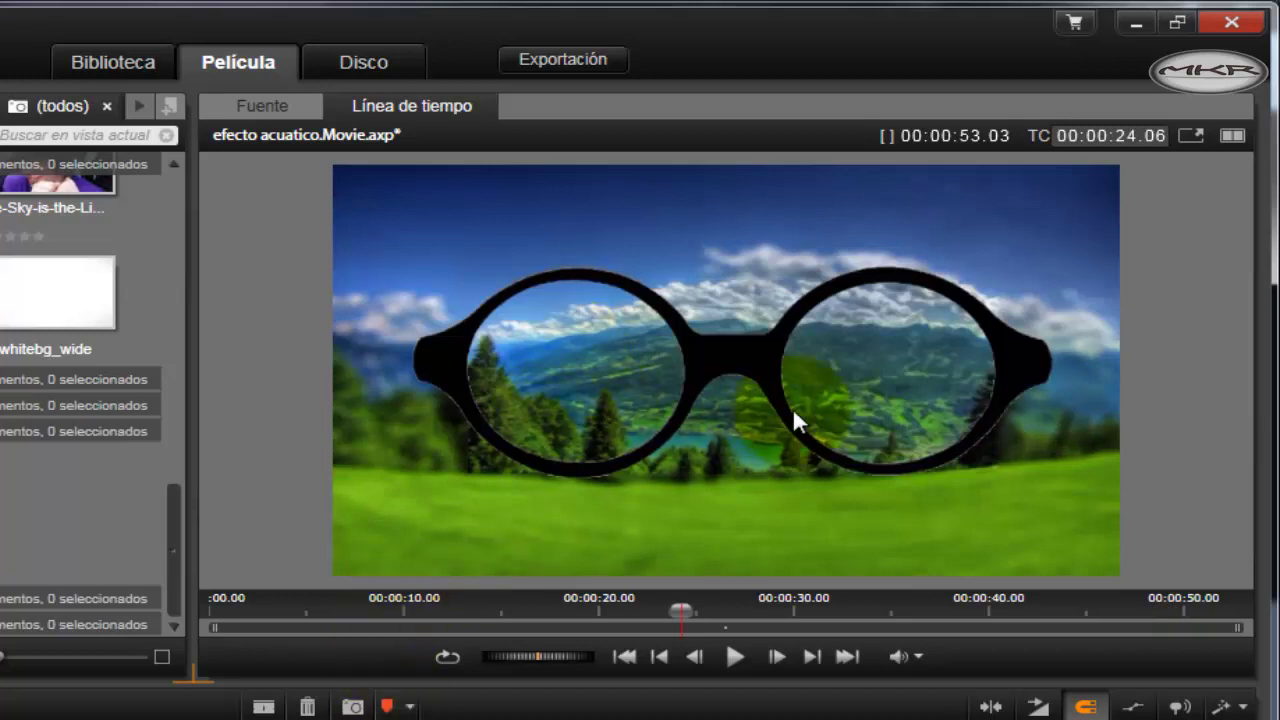
left_click(865, 350)
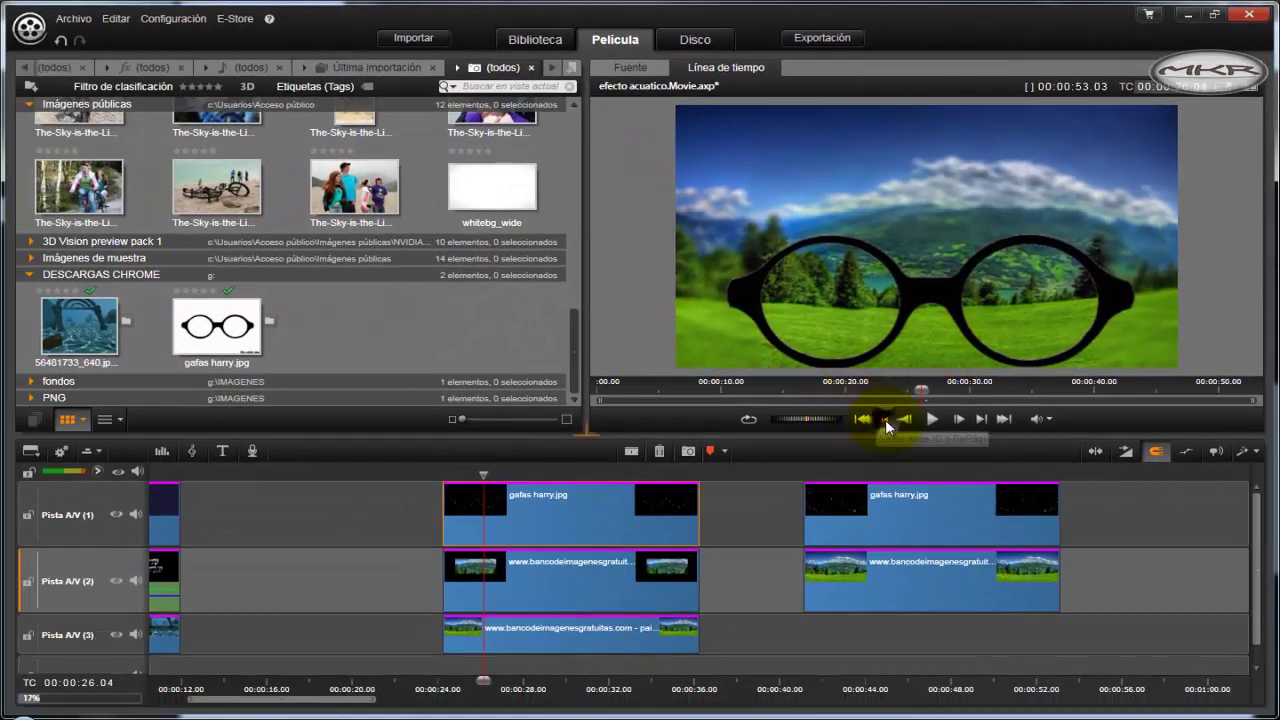
left_click(884, 419)
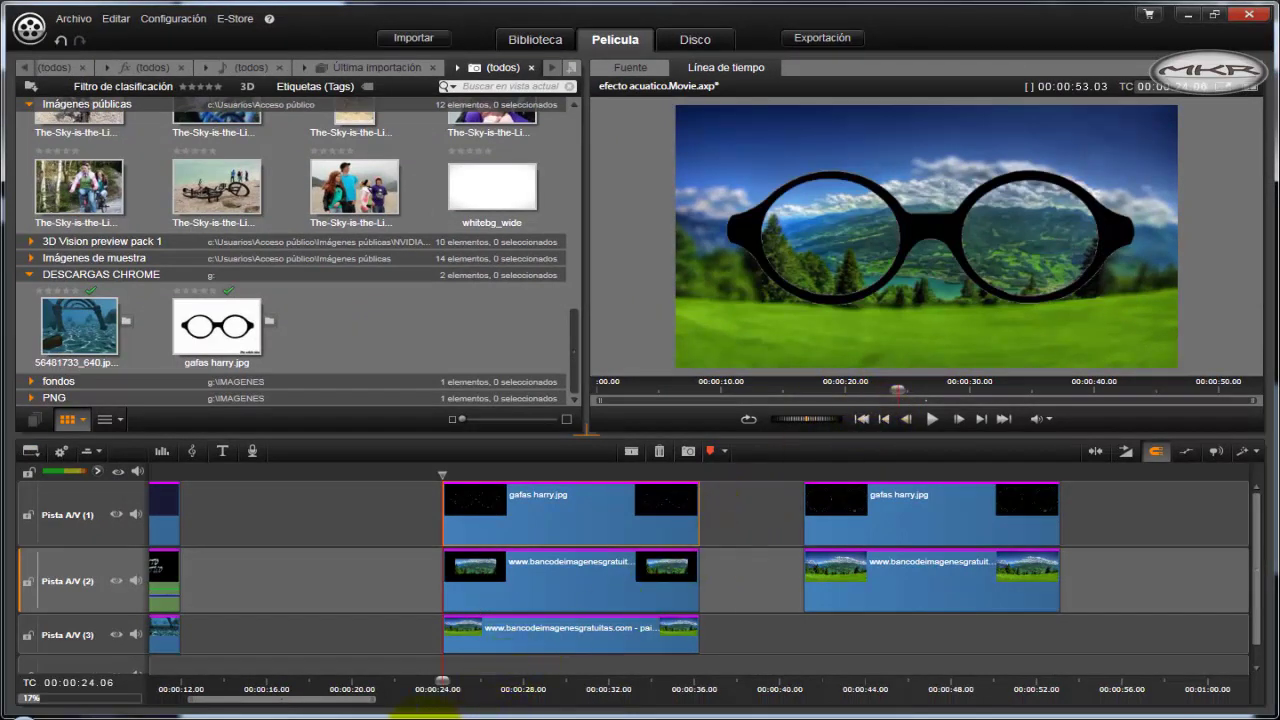
Switch to Chrome to review the YouTube comment e-mail and the gafas+harry.jpg source image, and return to Pinnacle Studio
left_click(396, 716)
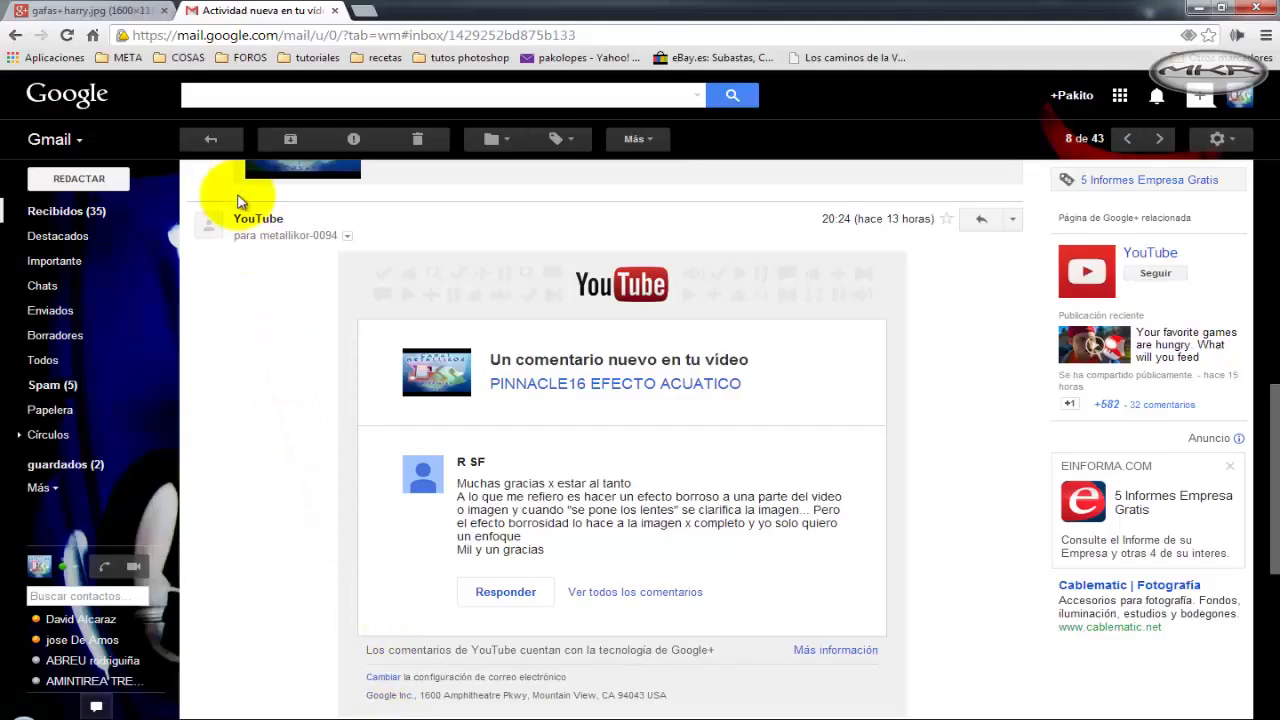
left_click(140, 12)
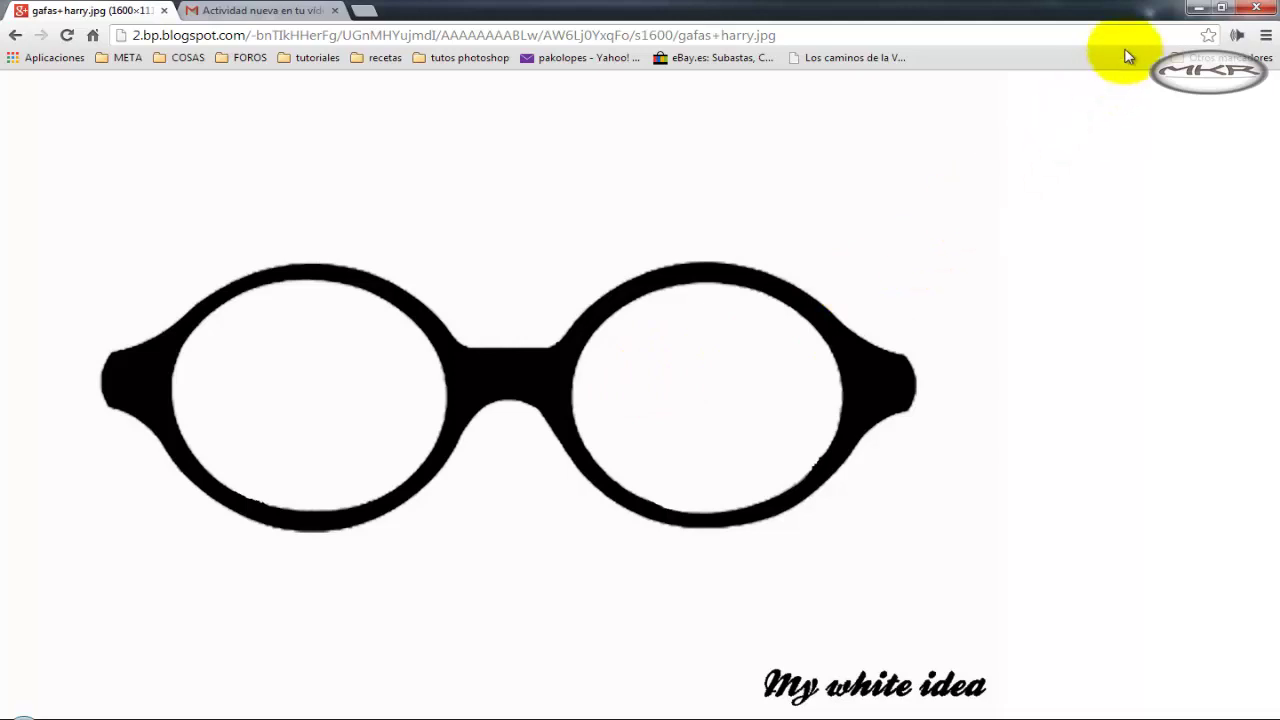
left_click(1197, 8)
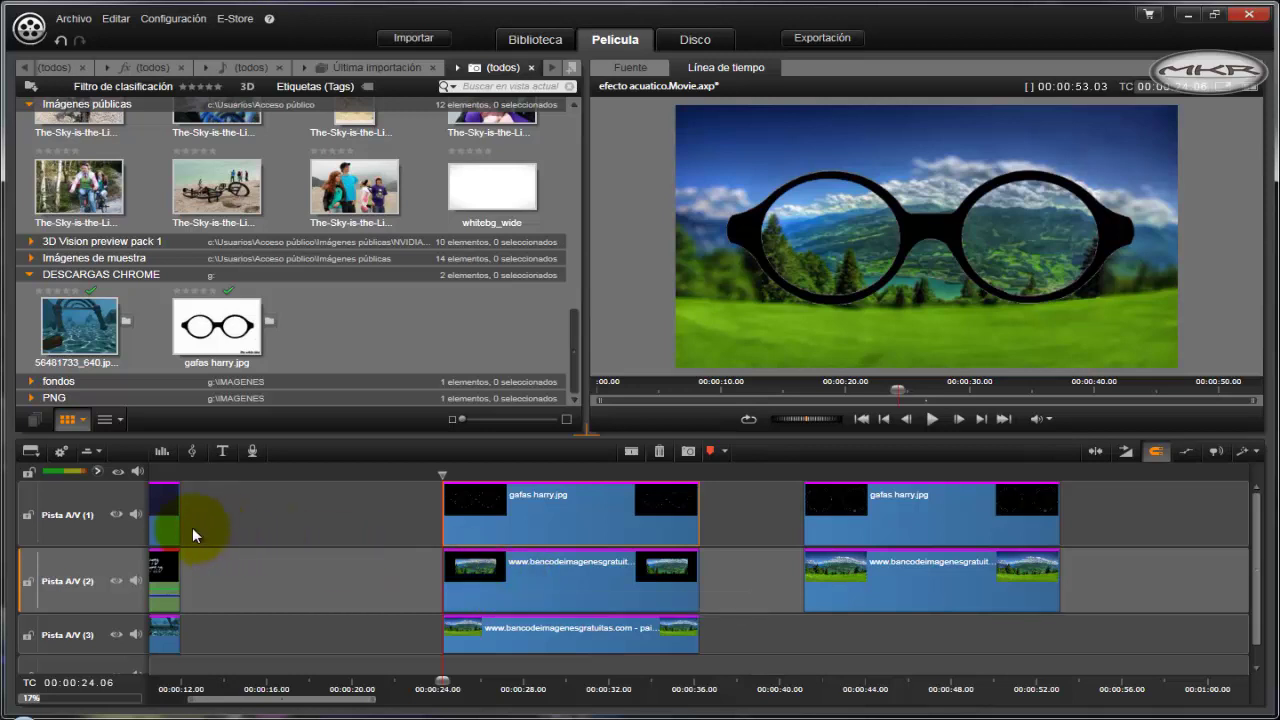
Hide the video of tracks A/V 1, 2 and 3 and show only track 3 again to inspect its layer
left_click(116, 513)
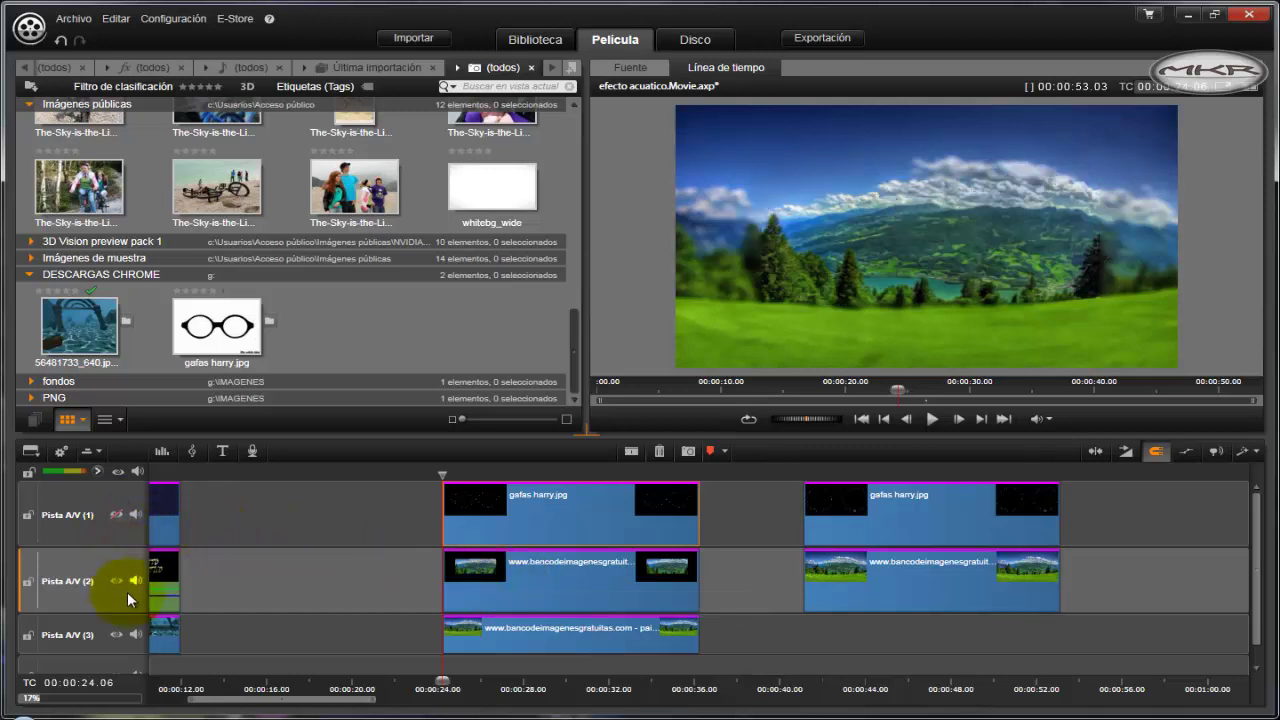
left_click(116, 635)
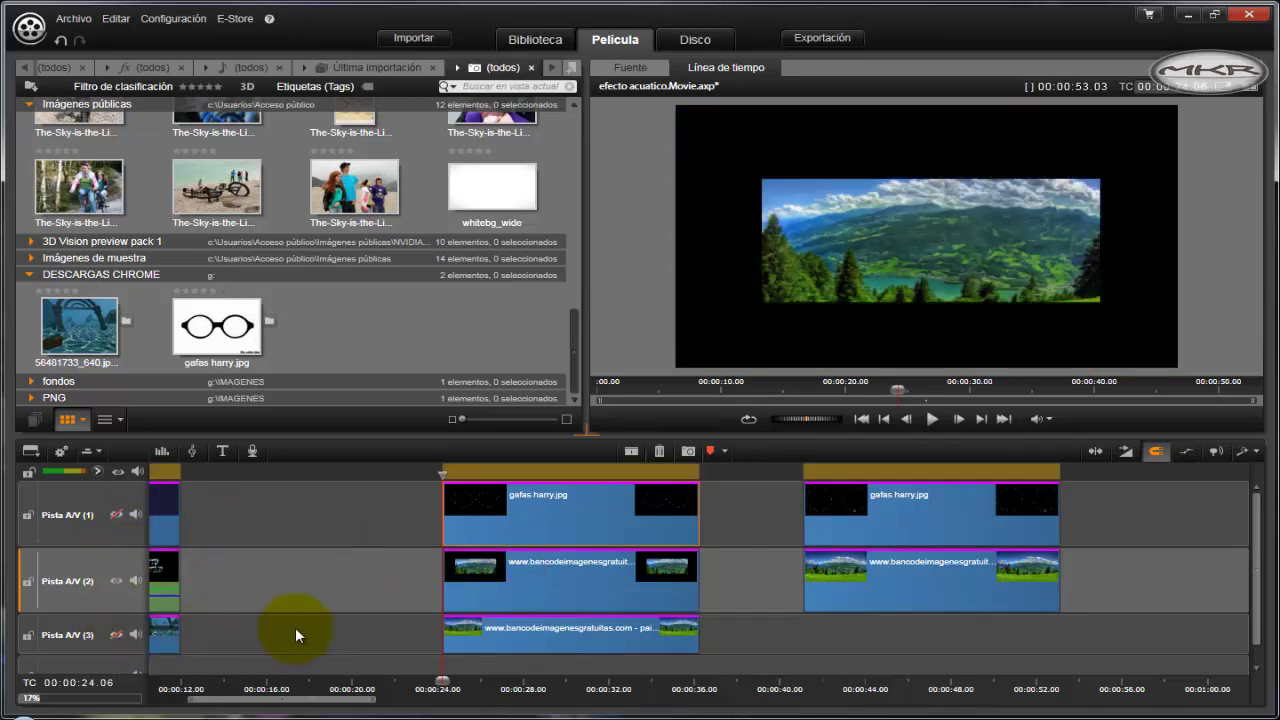
left_click(114, 578)
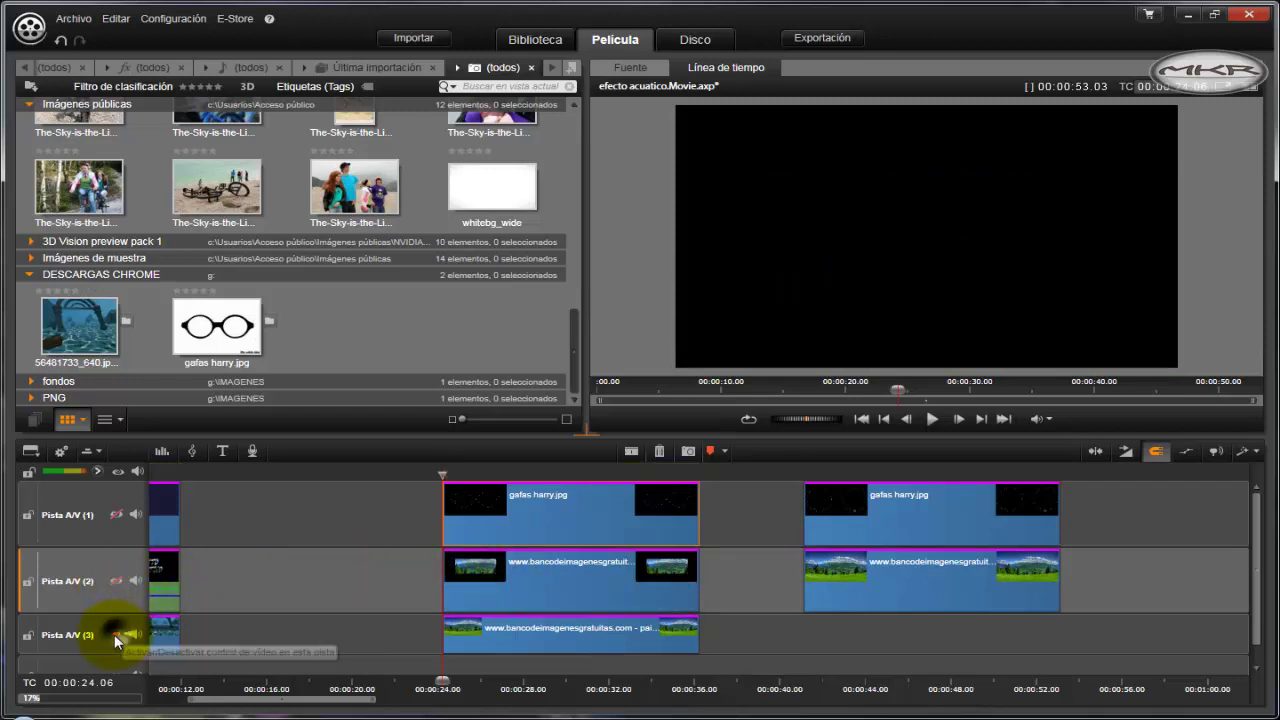
left_click(114, 634)
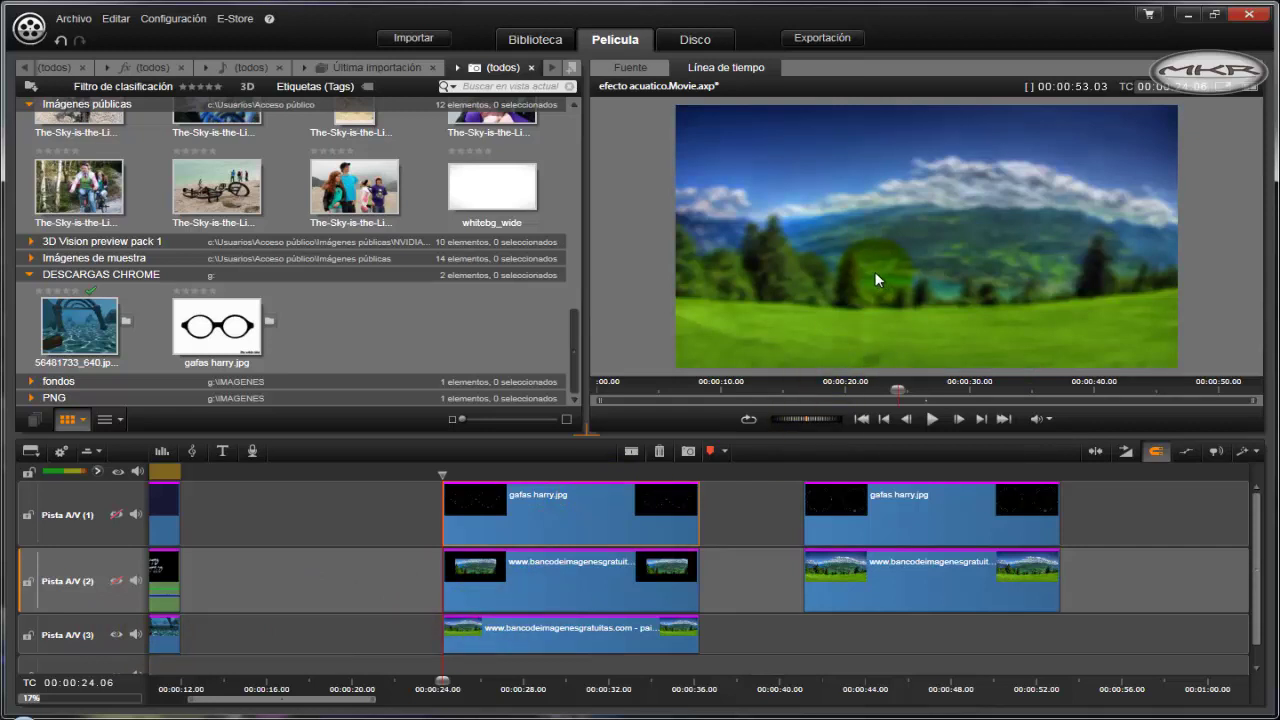
Examine the Borrosidad effect on the track 3 landscape clip, expanding its blur amount and blur area settings
right_click(566, 628)
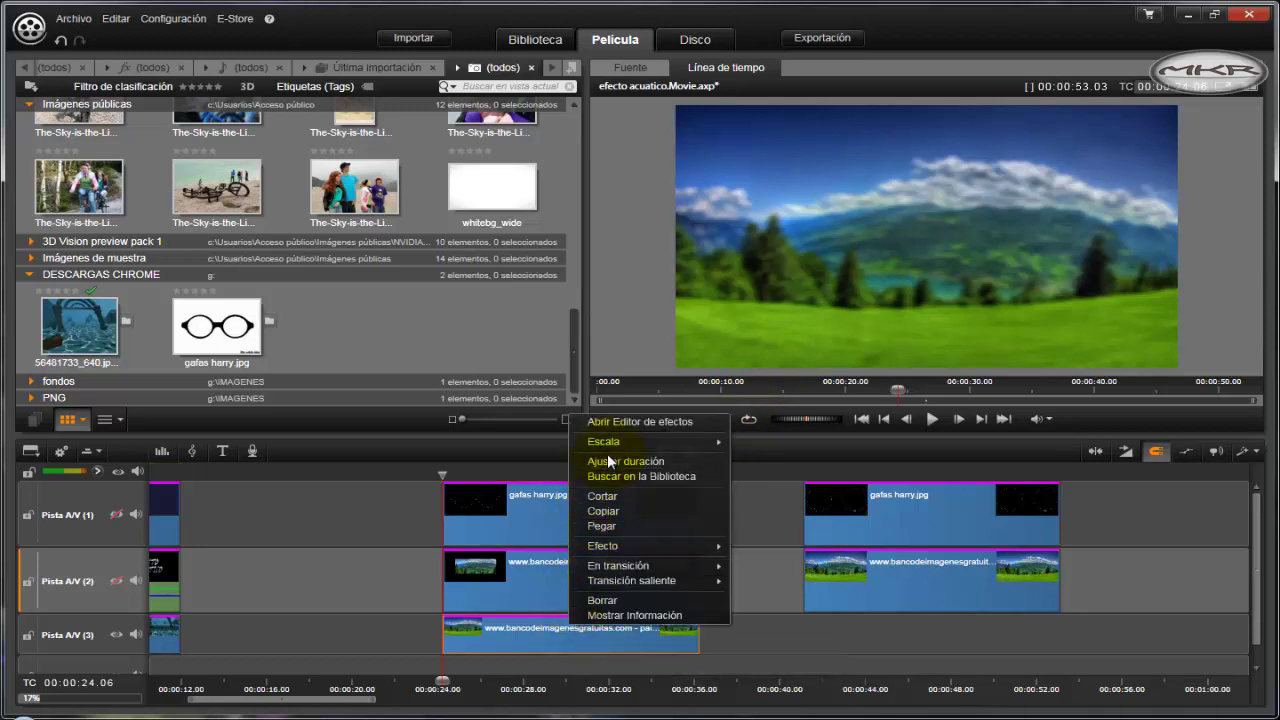
mouse_move(600, 556)
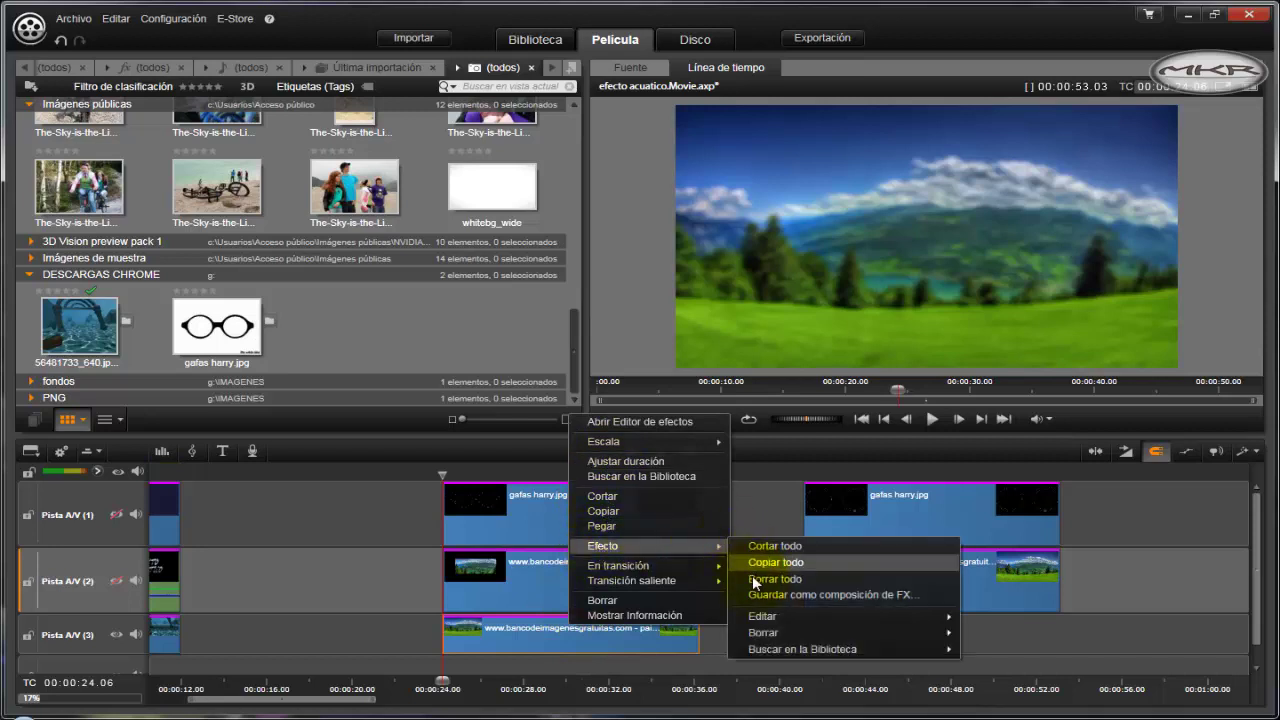
mouse_move(762, 616)
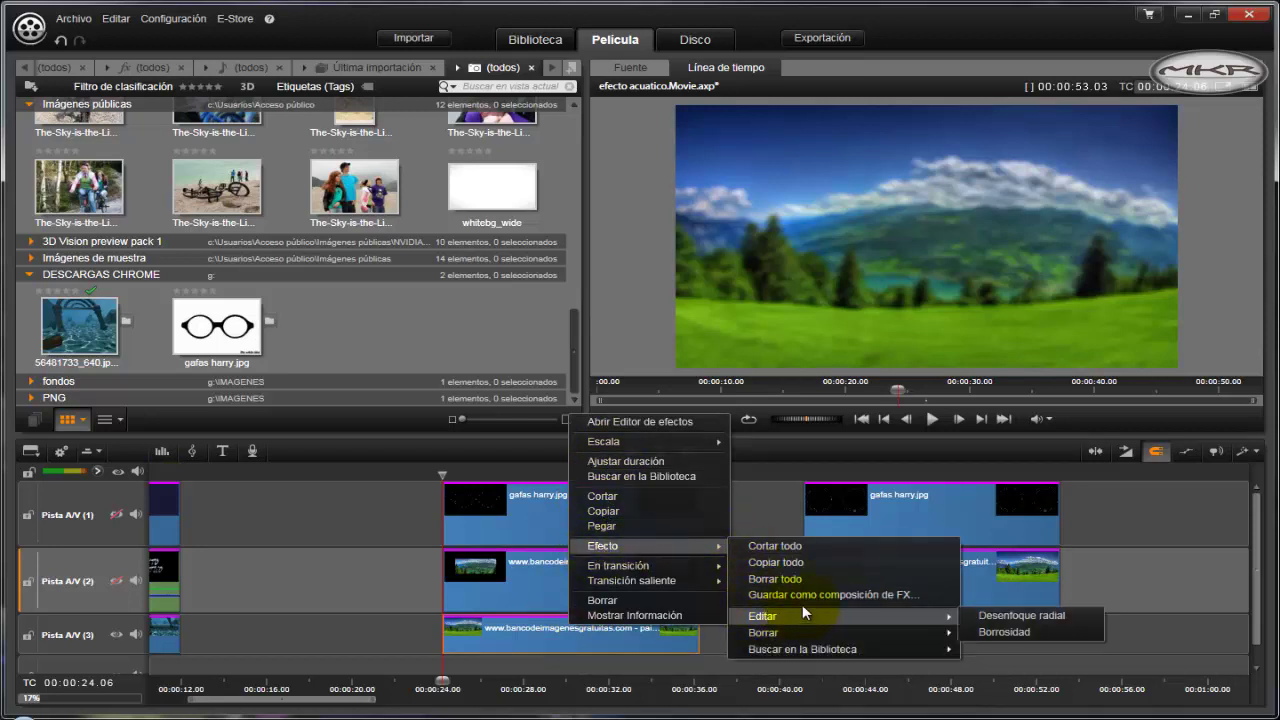
left_click(984, 630)
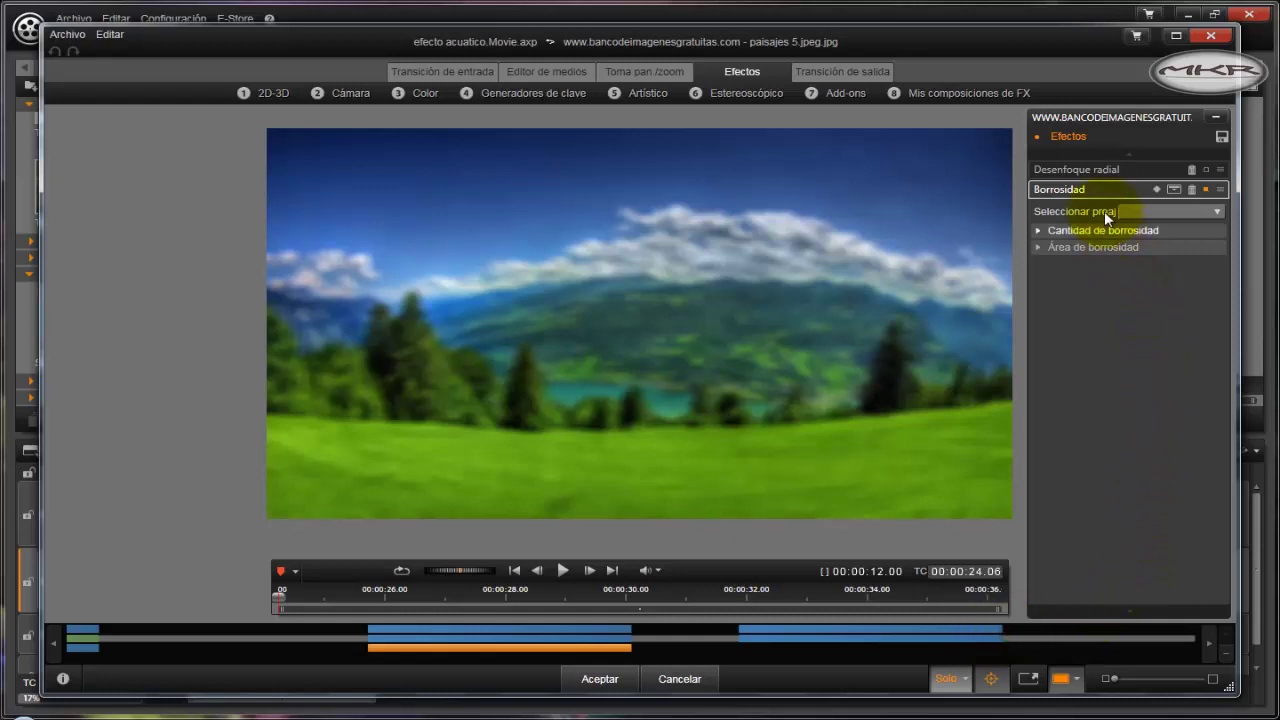
left_click(1039, 231)
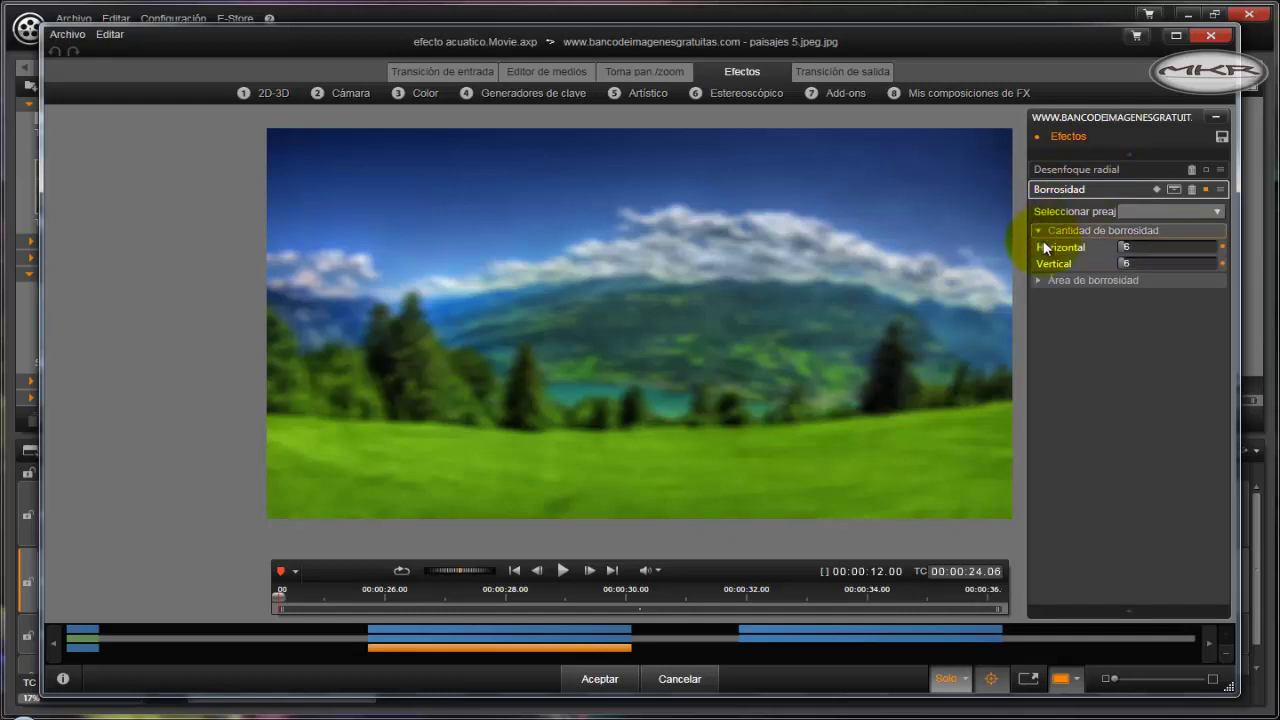
left_click(1037, 280)
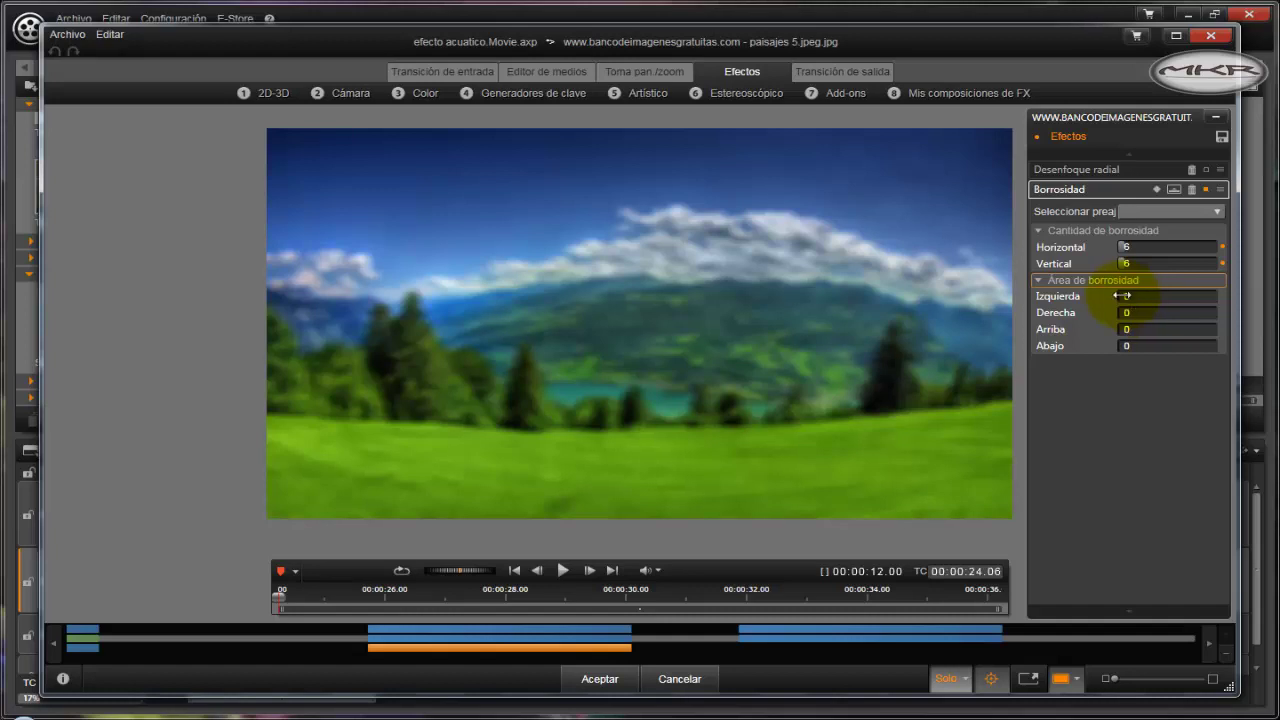
mouse_move(1121, 296)
left_mouse_down()
mouse_move(1168, 302)
mouse_move(1100, 307)
mouse_move(1171, 308)
mouse_move(1114, 311)
left_mouse_up()
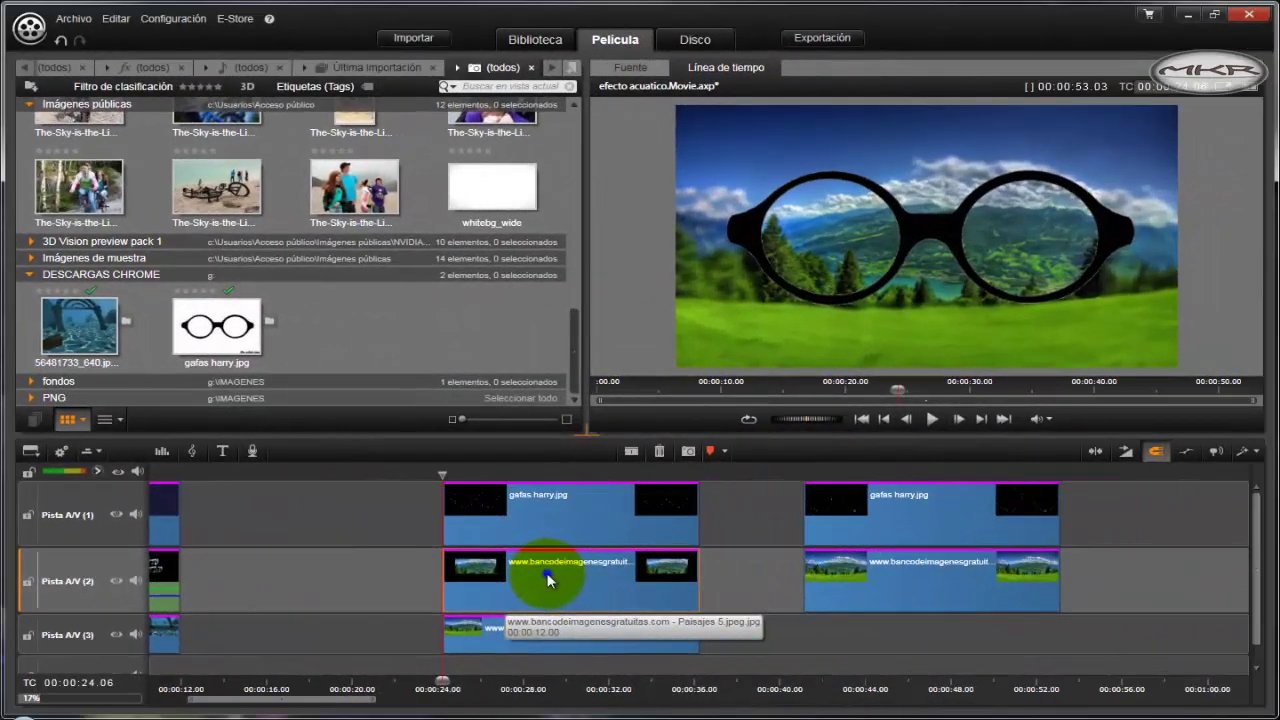
Delete the Borrosidad effect from the cropped landscape clip on track A/V 2
right_click(548, 580)
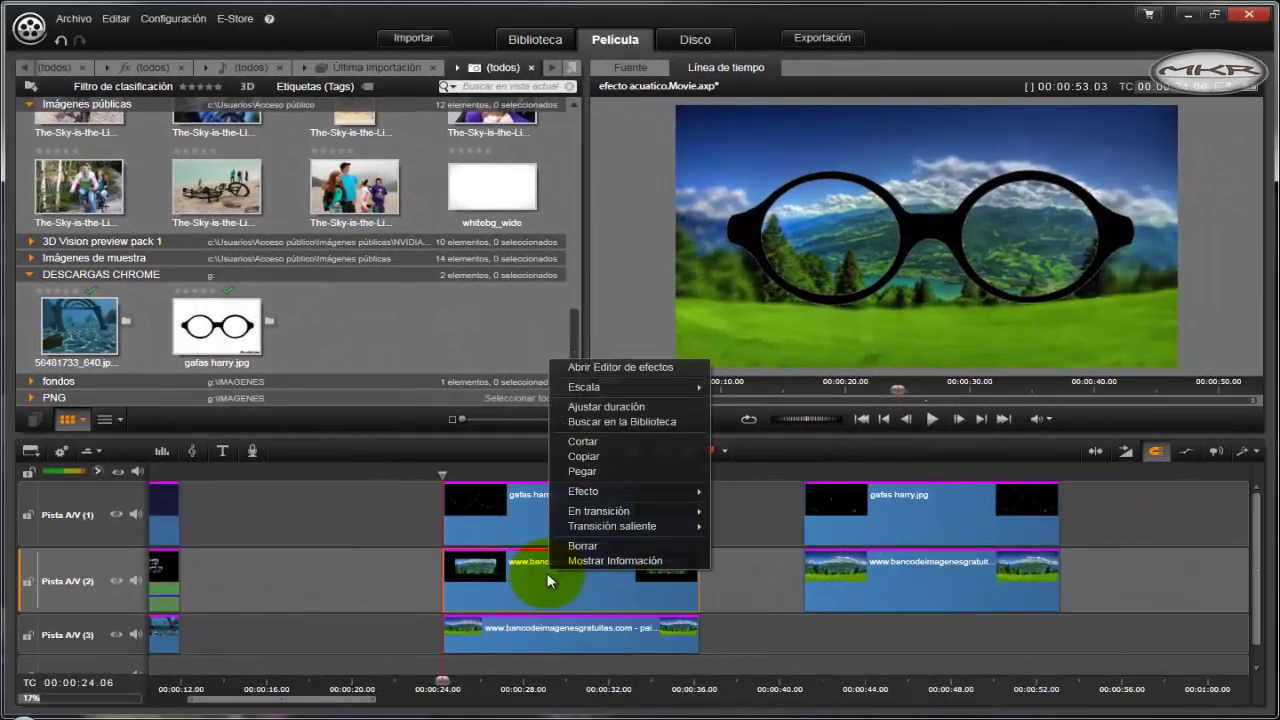
left_click(590, 491)
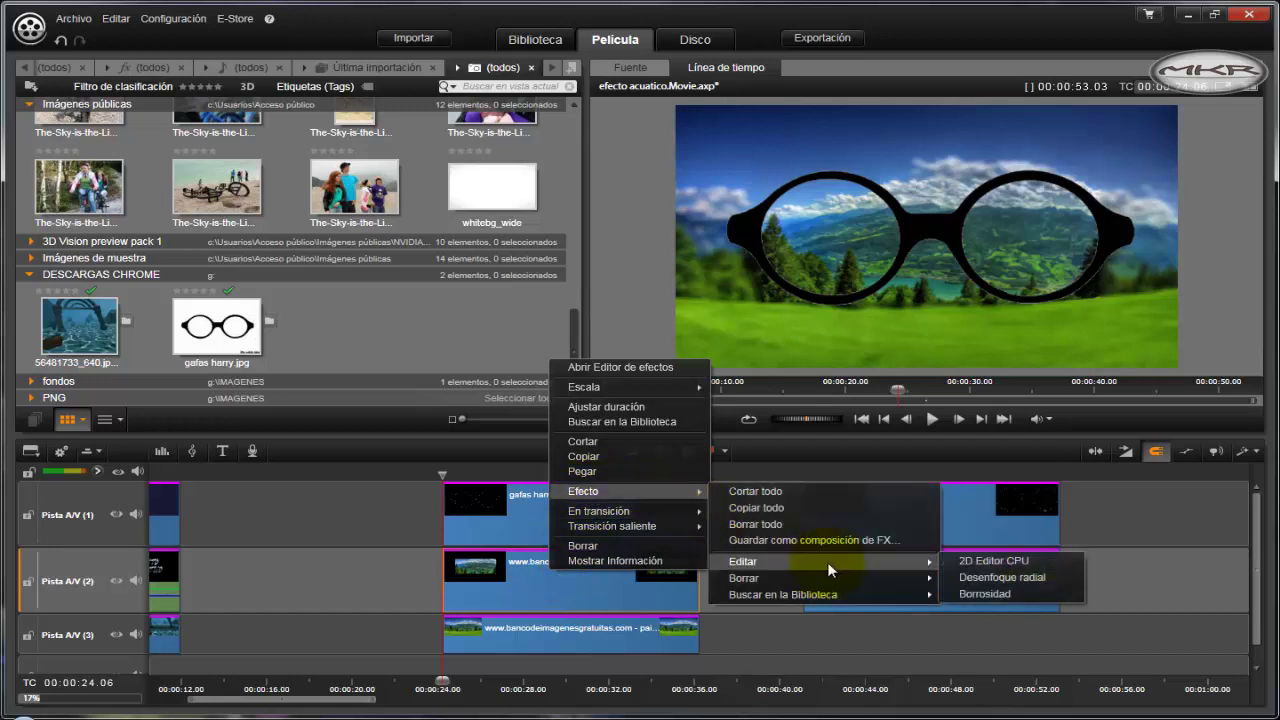
mouse_move(930, 576)
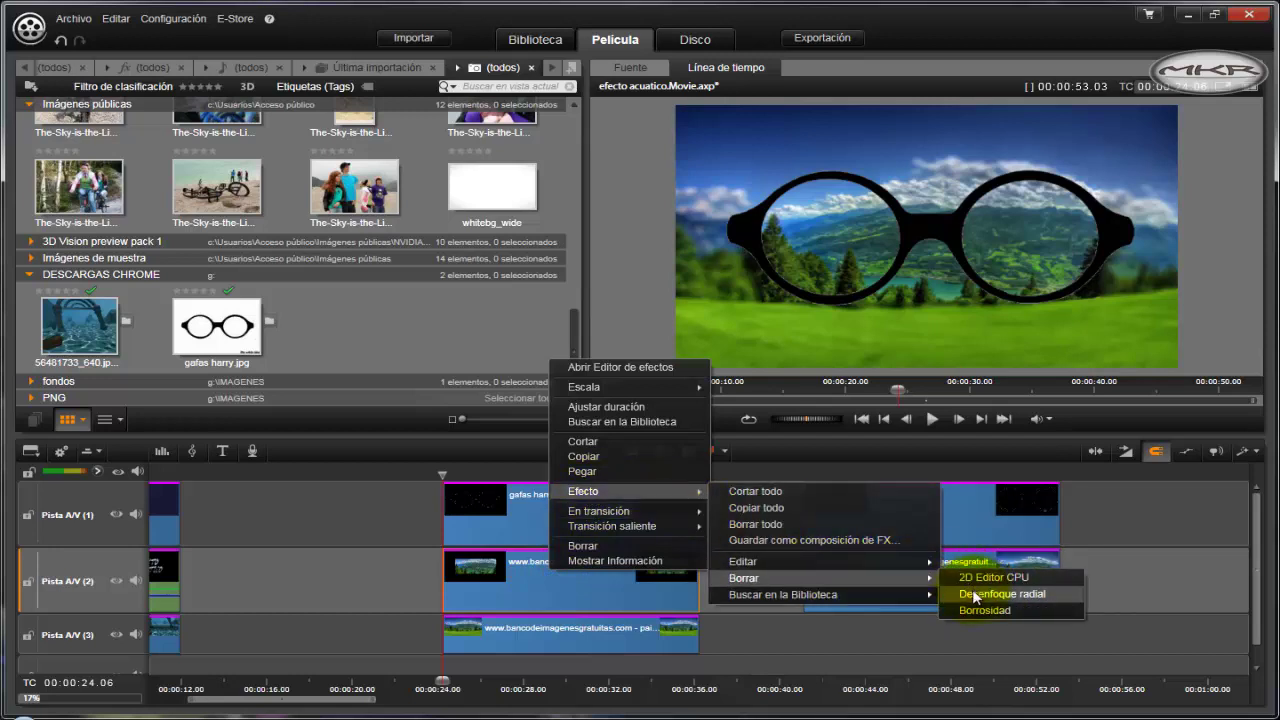
left_click(974, 610)
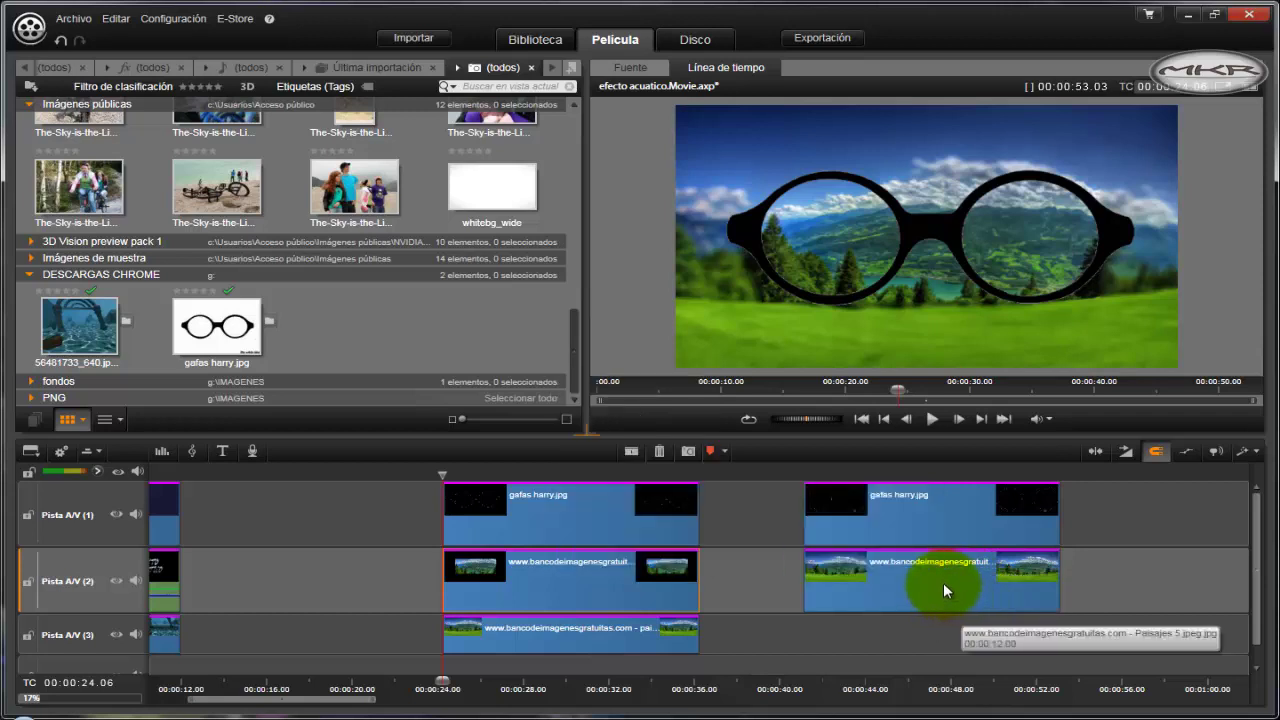
Open the 2D Editor CPU effect of the track 2 landscape clip and compare its preview with Solo off and on
right_click(577, 590)
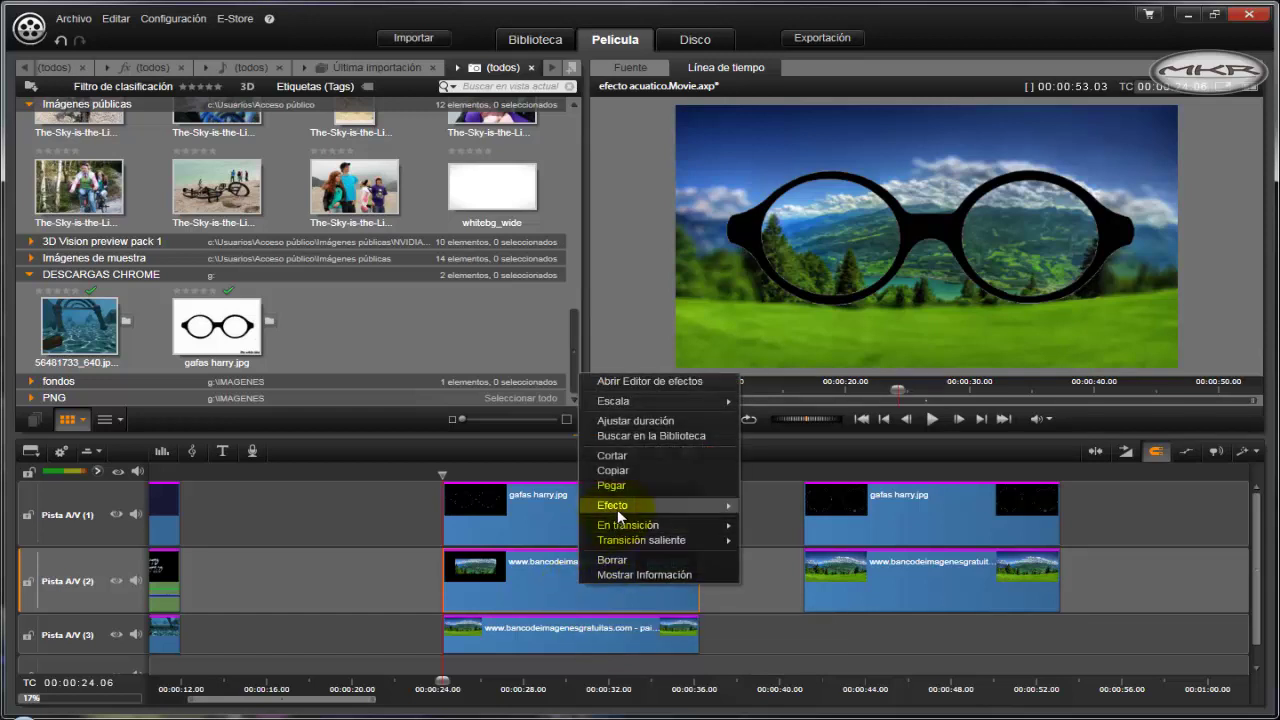
mouse_move(617, 507)
mouse_move(783, 575)
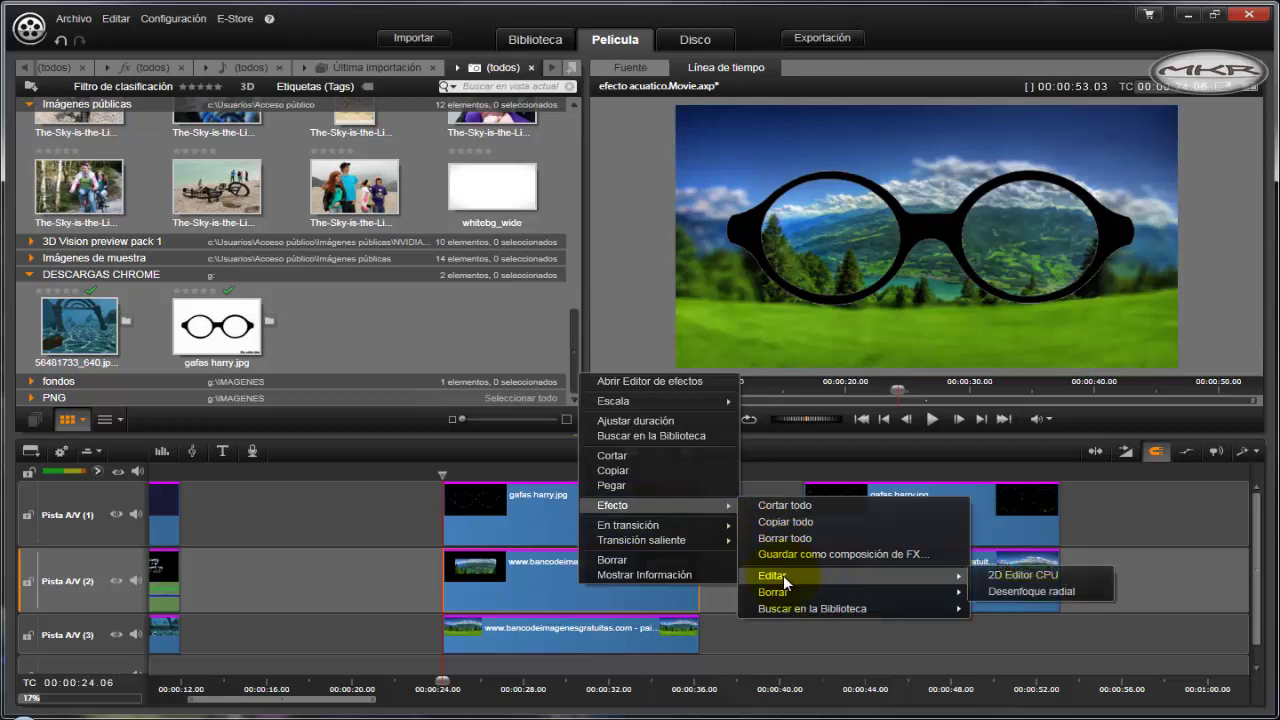
left_click(1013, 576)
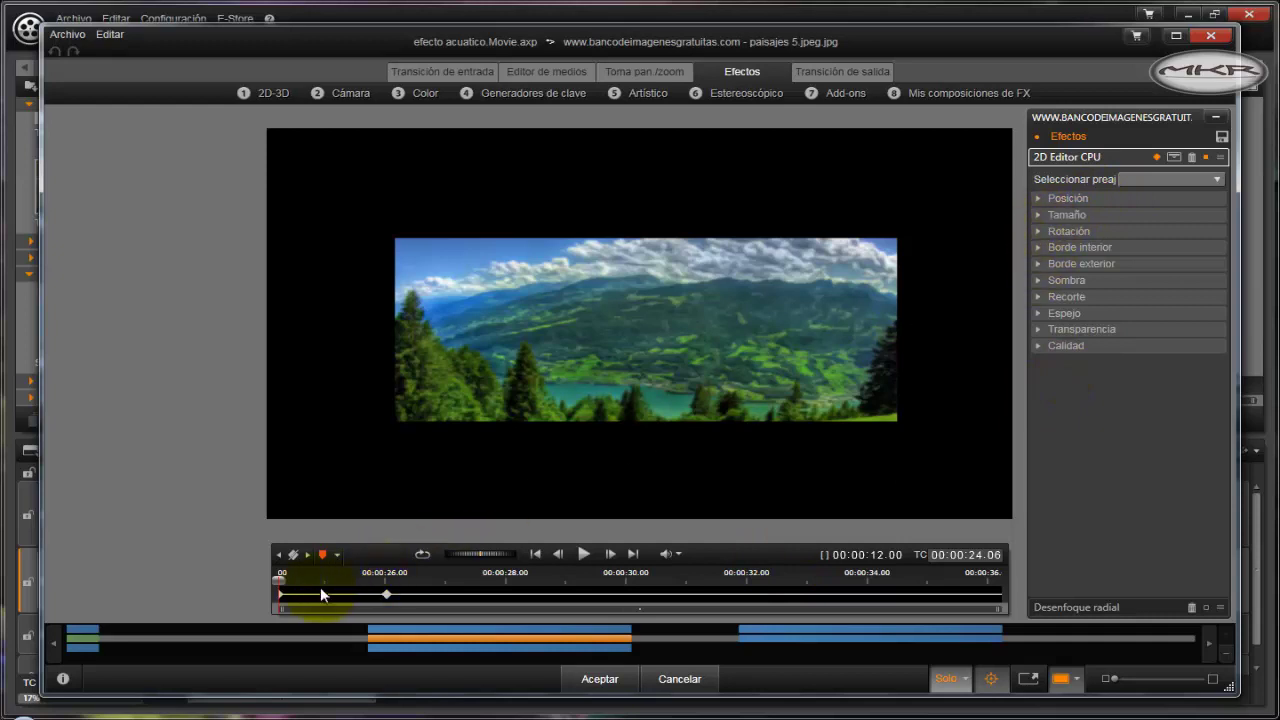
left_click(946, 679)
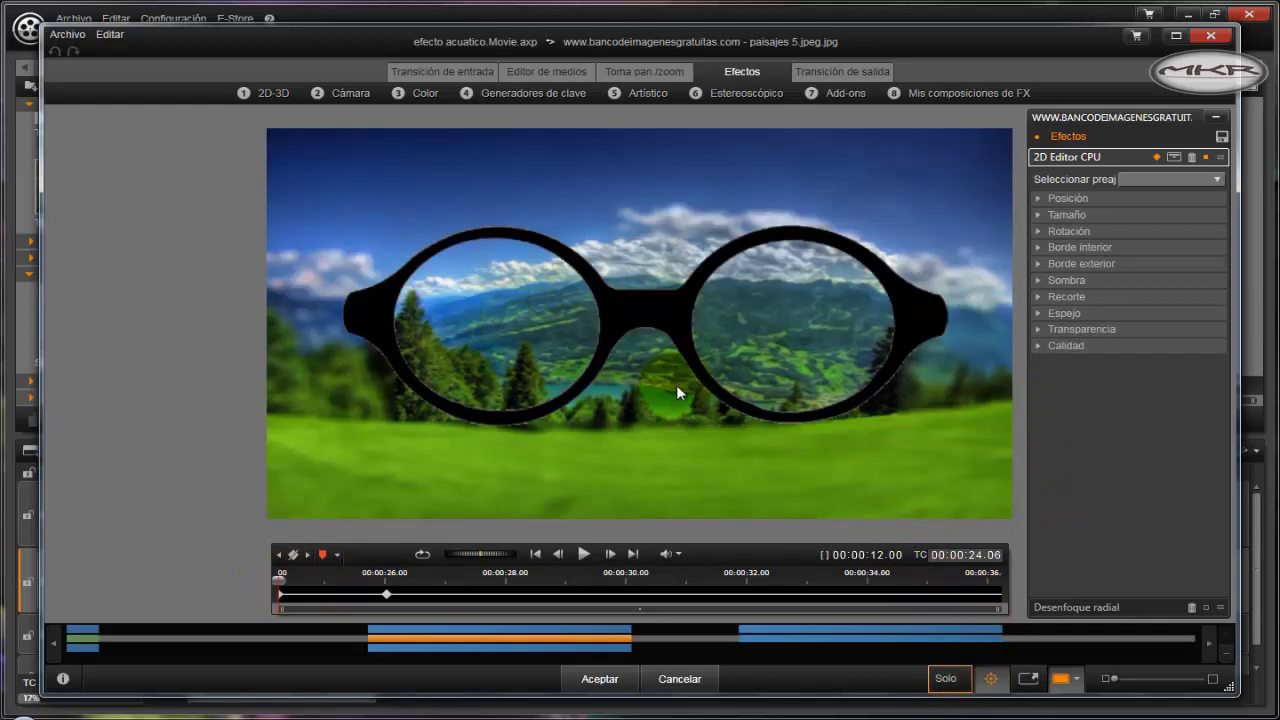
left_click(945, 679)
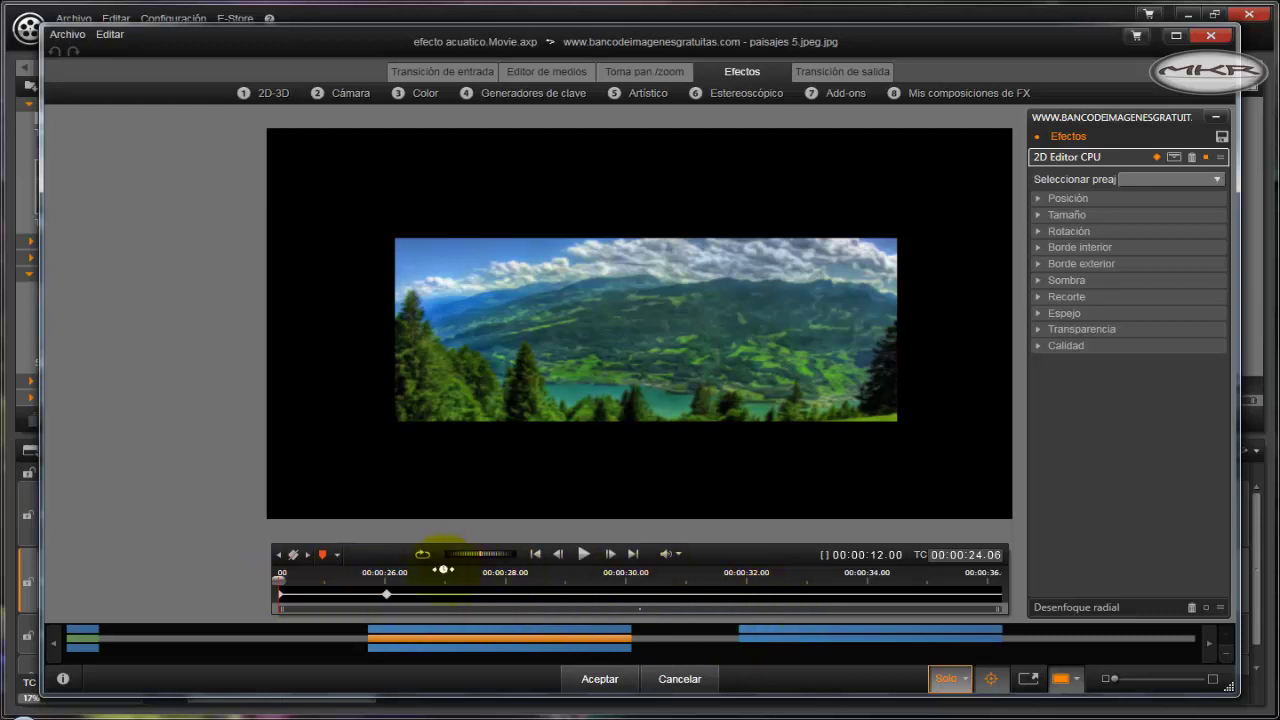
Inspect the clip at its 00:00:26.01 keyframe, turn Solo off to show all layers, and return to the first keyframe
left_click_drag(280, 576, 385, 578)
left_click(307, 555)
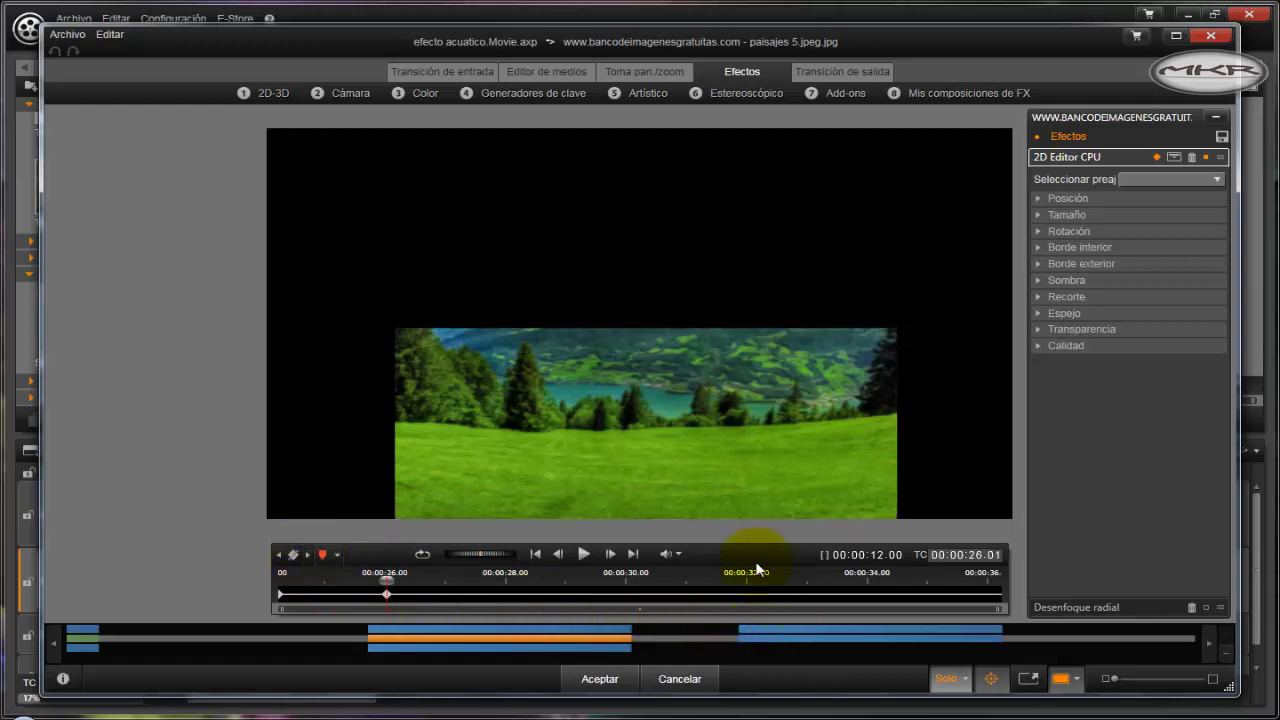
left_click(945, 679)
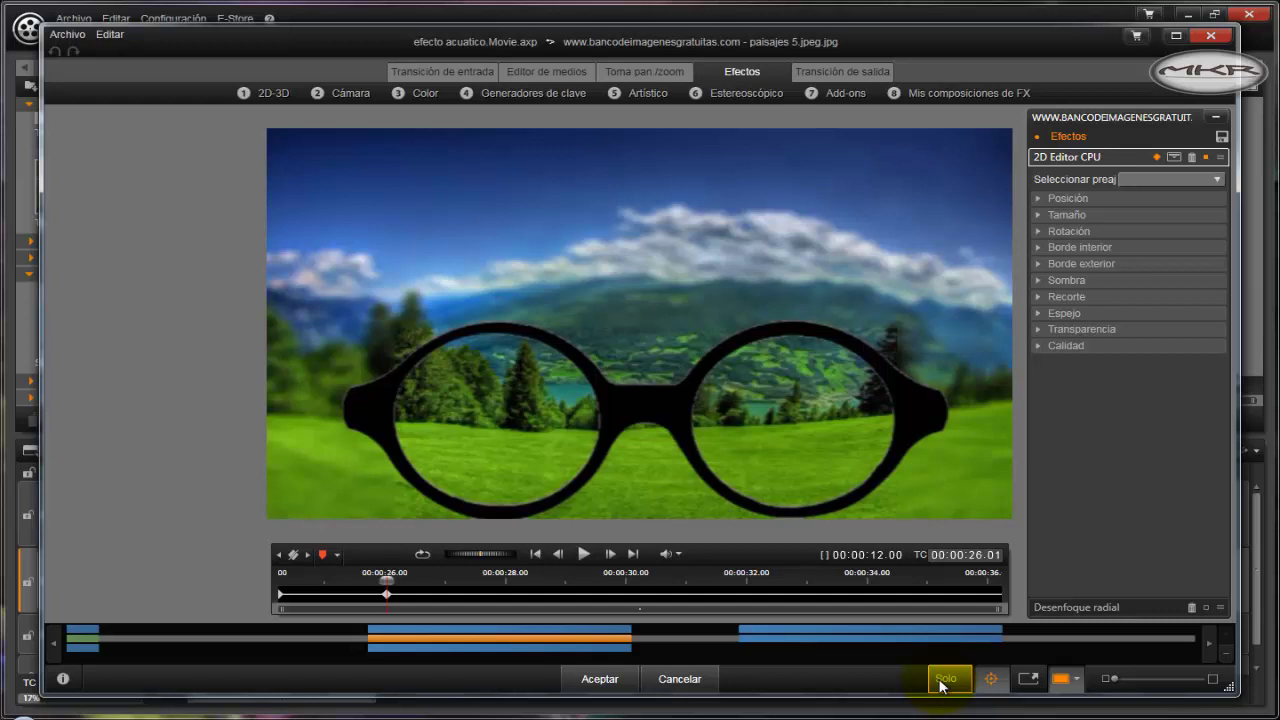
left_click(386, 585)
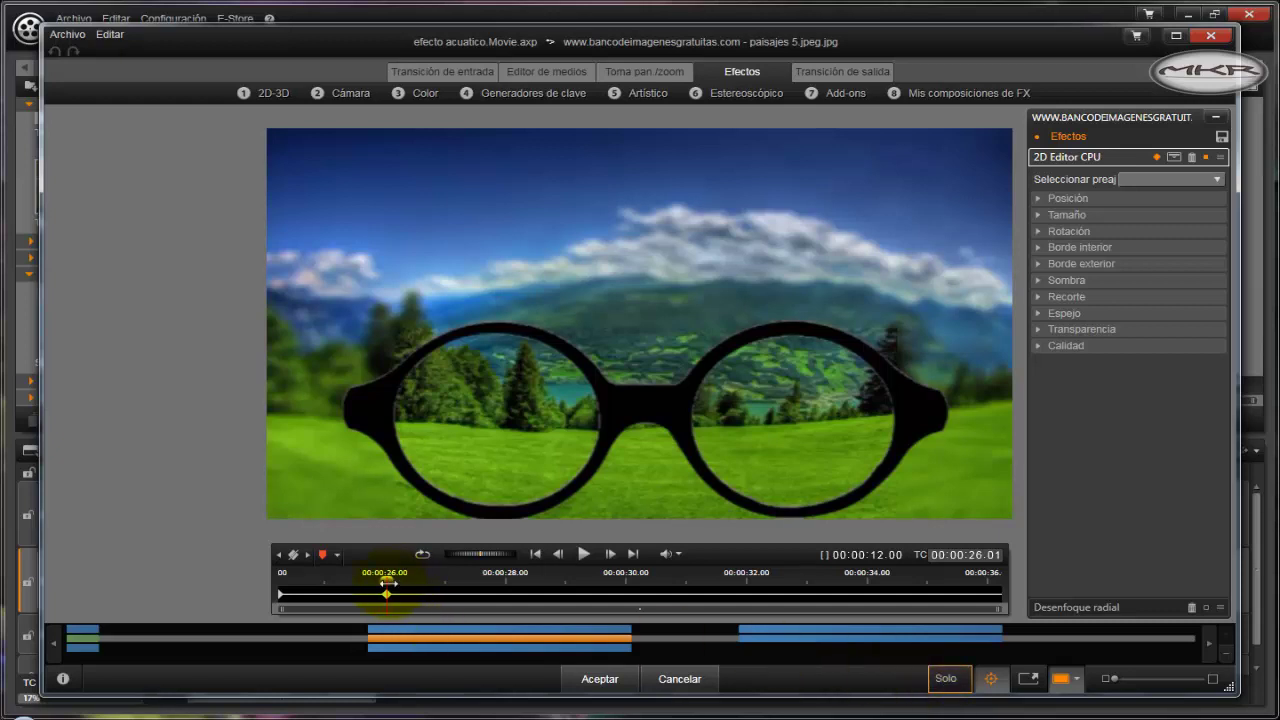
left_click_drag(386, 583, 253, 585)
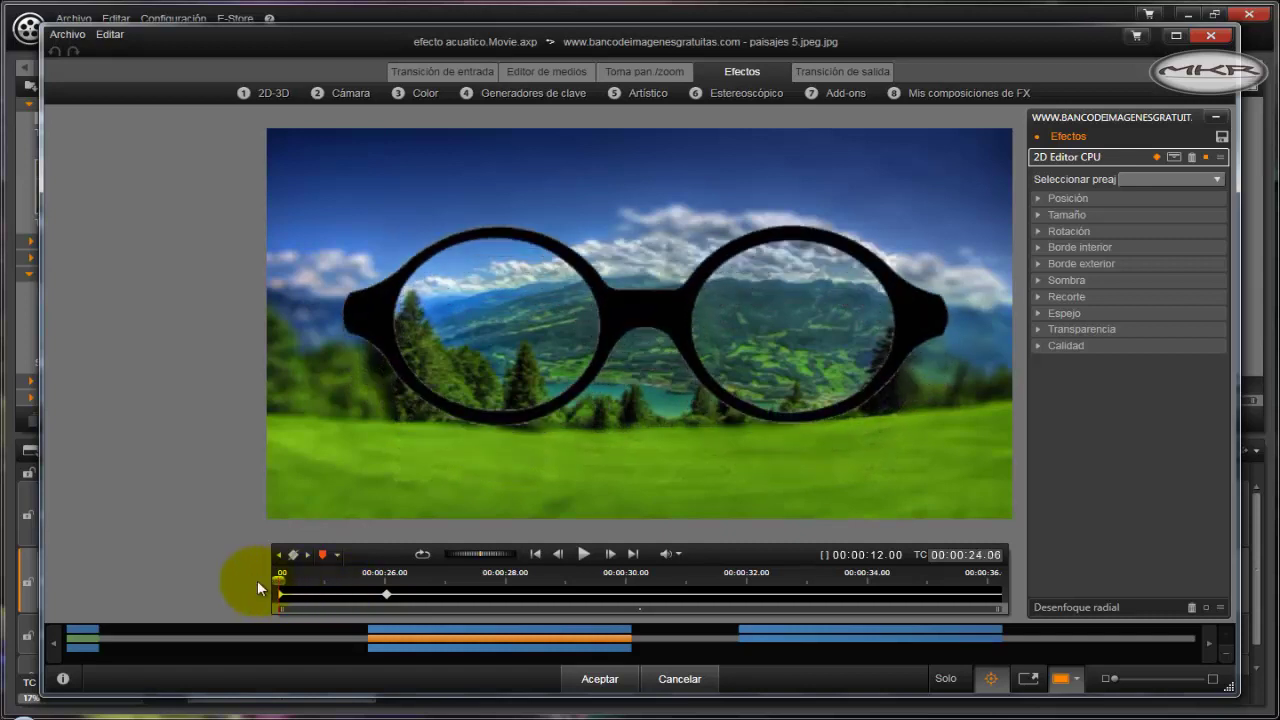
Expand the Posición and Recorte settings of the 2D Editor CPU effect to examine their values at the first keyframe
left_click(1038, 200)
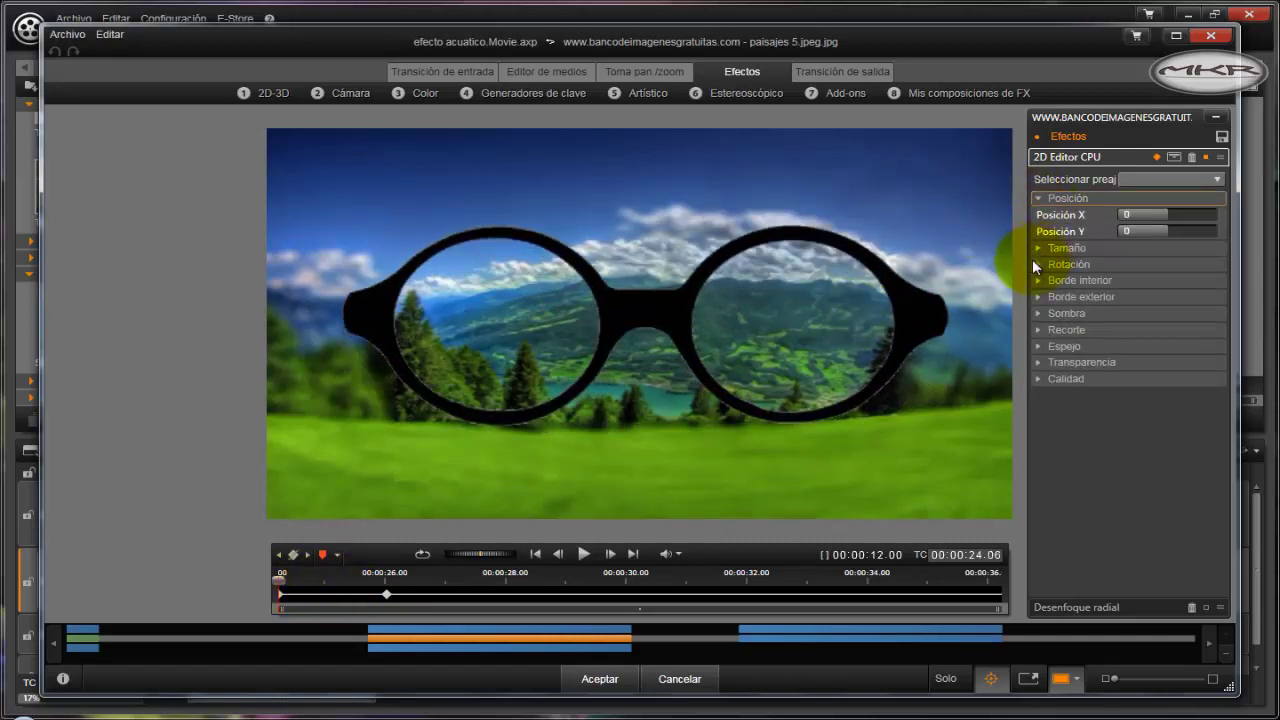
left_click(1036, 330)
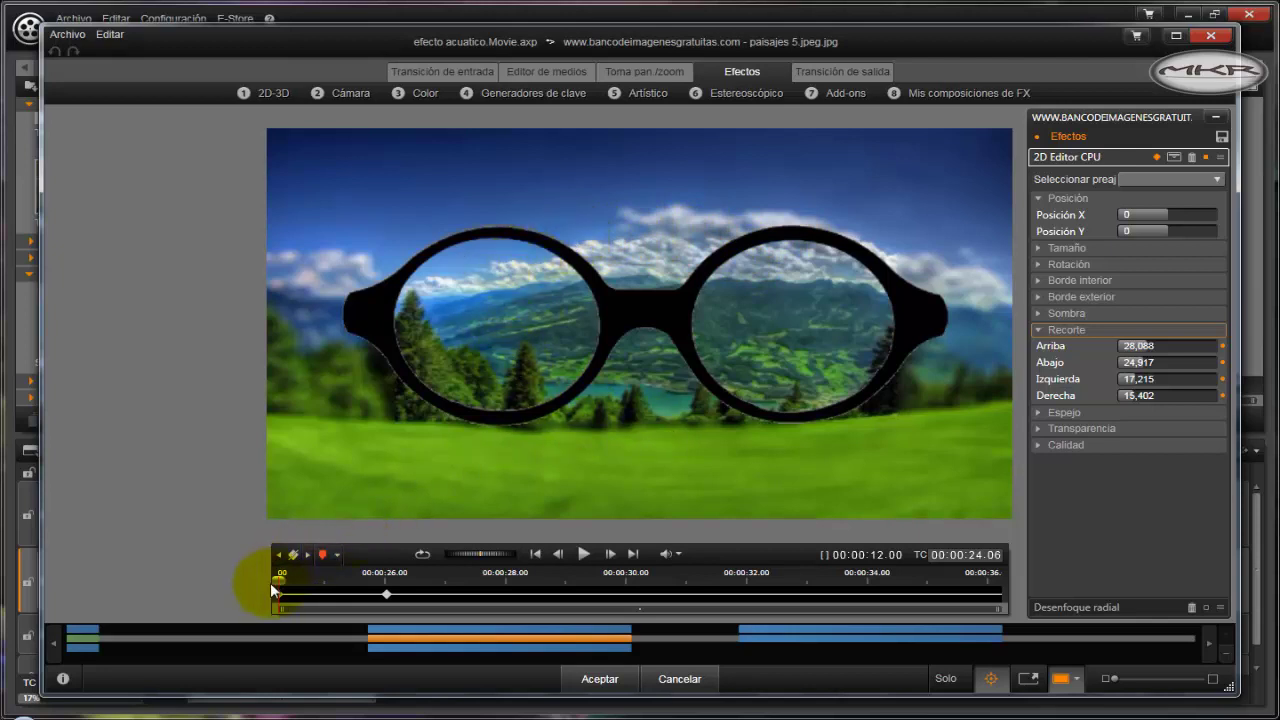
mouse_move(275, 580)
left_mouse_down()
mouse_move(391, 595)
mouse_move(277, 583)
left_mouse_up()
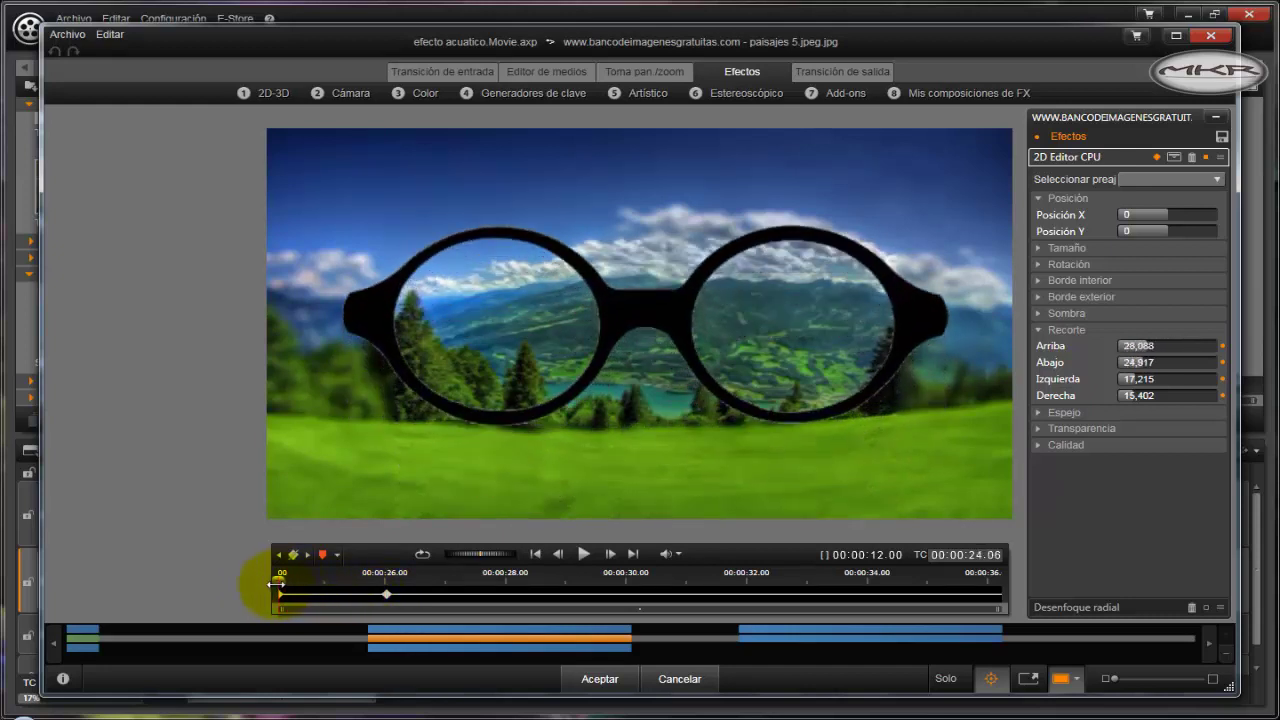
Switch the effects editor to the gafas harry.jpg clip and inspect its 2D Editor CPU settings at the first keyframe
left_click(404, 633)
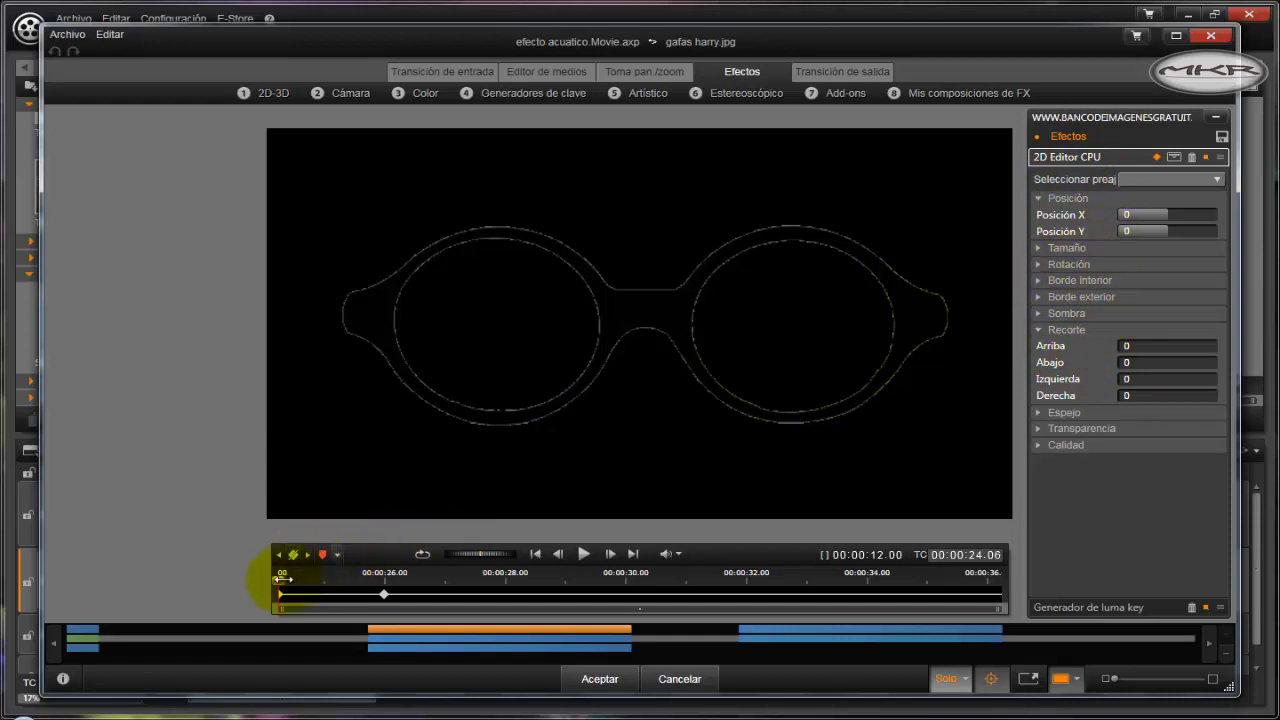
mouse_move(280, 580)
left_mouse_down()
mouse_move(386, 573)
mouse_move(336, 542)
mouse_move(263, 563)
mouse_move(316, 555)
mouse_move(276, 560)
left_mouse_up()
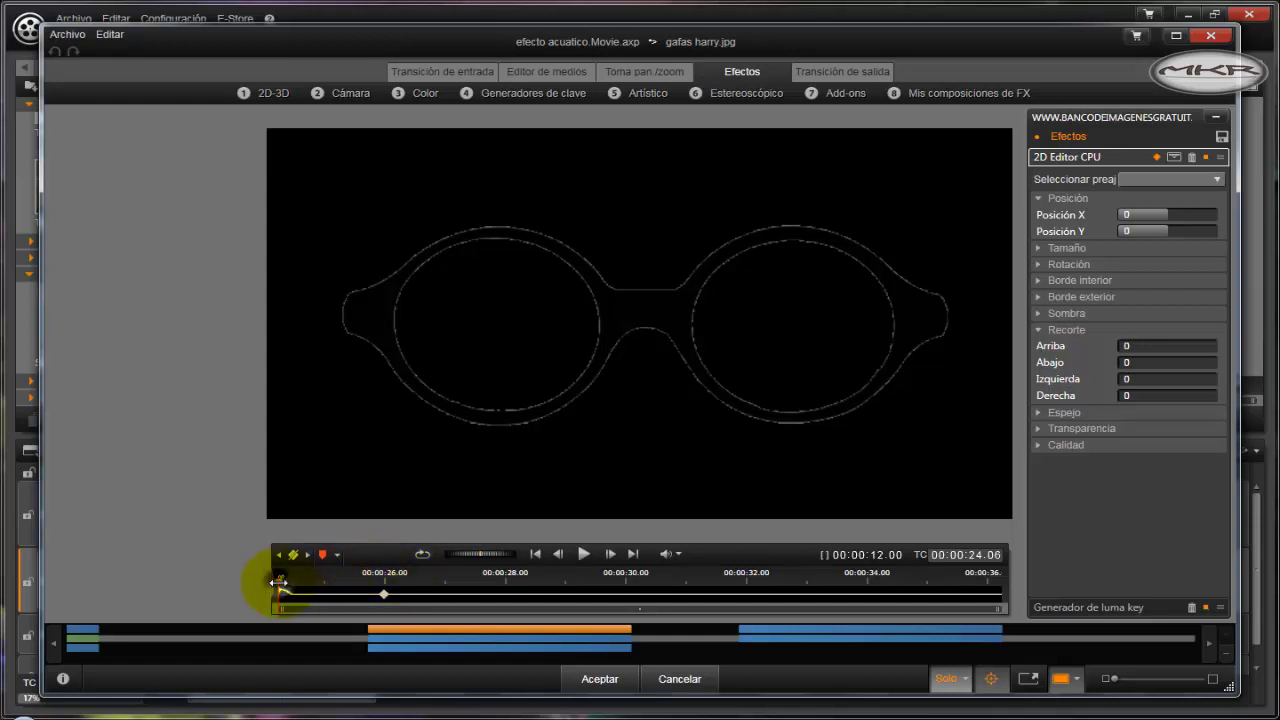
Scrub the glasses clip between its first keyframe and the one at 00:00:26.00 to examine how Posición Y moves the glasses
mouse_move(278, 581)
left_mouse_down()
mouse_move(374, 581)
mouse_move(260, 583)
left_mouse_up()
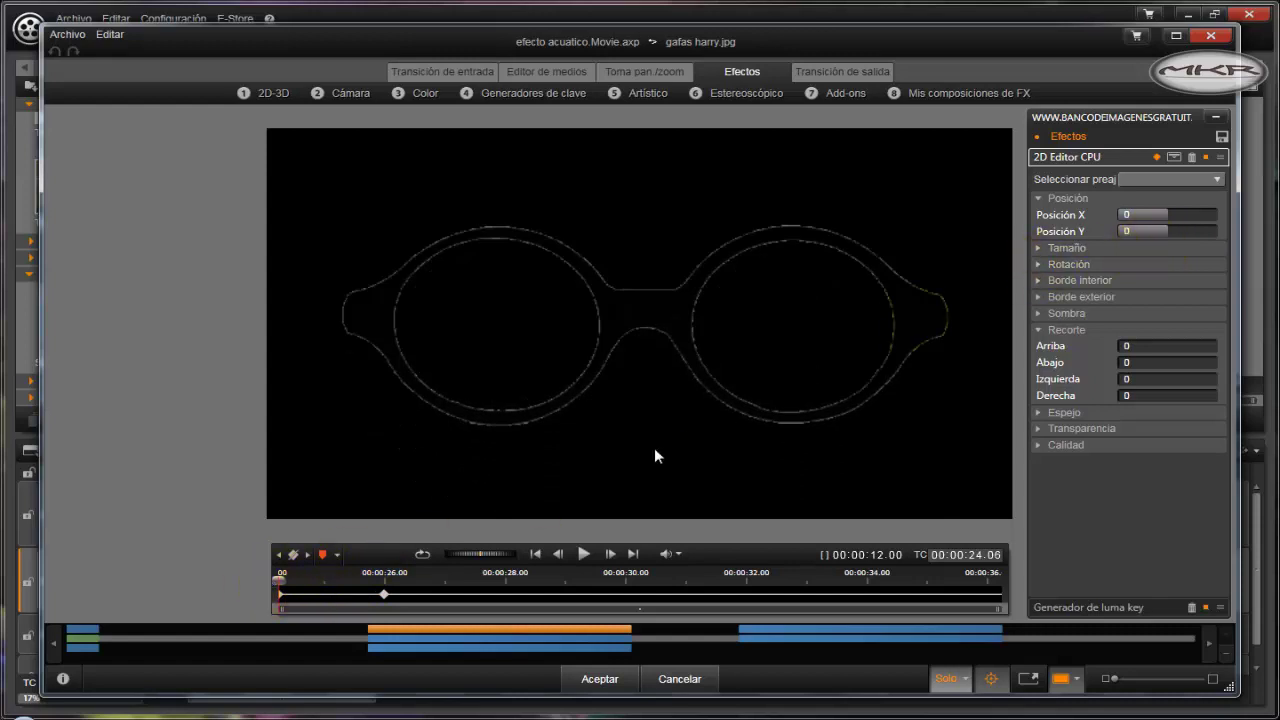
mouse_move(313, 580)
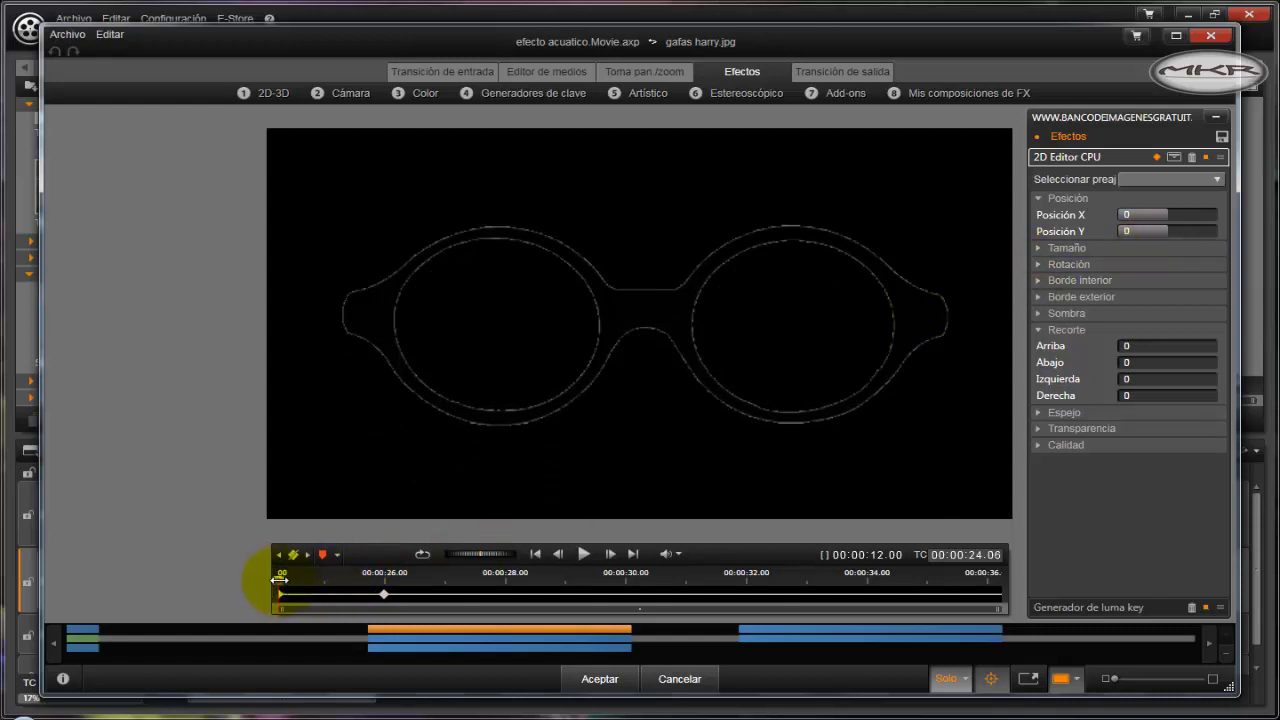
left_click_drag(280, 581, 366, 590)
left_click(293, 554)
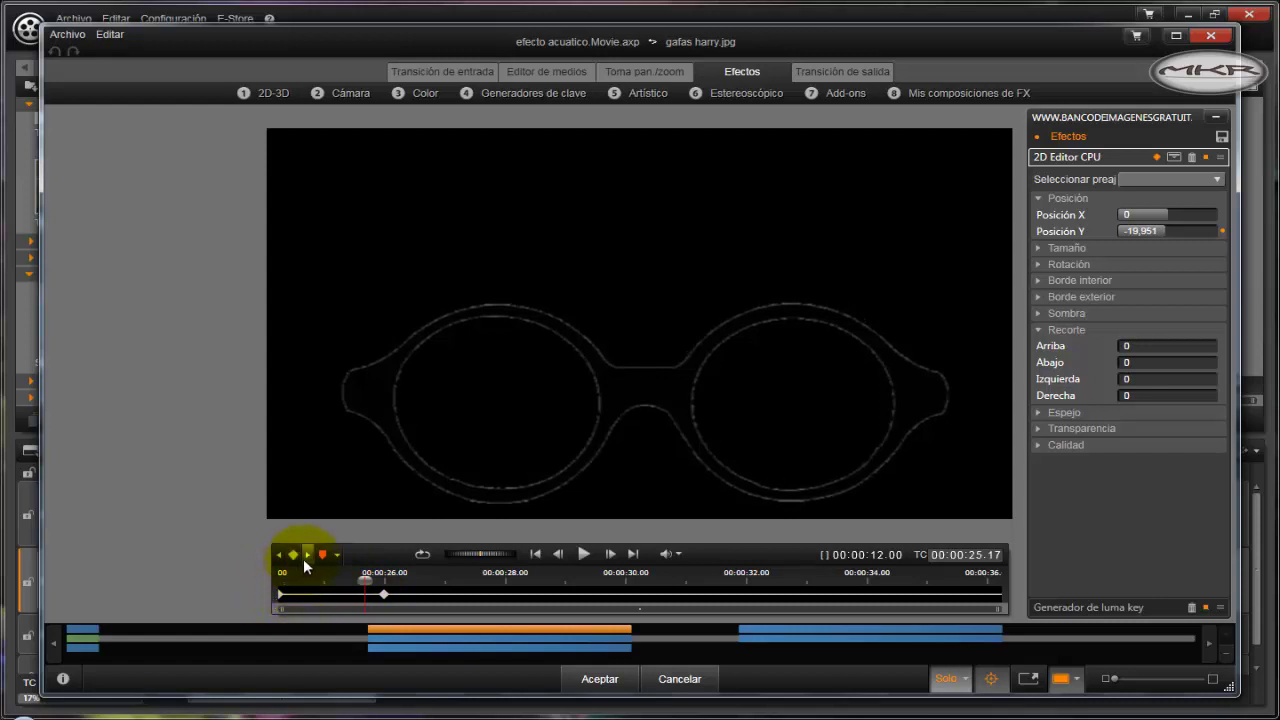
left_click(305, 557)
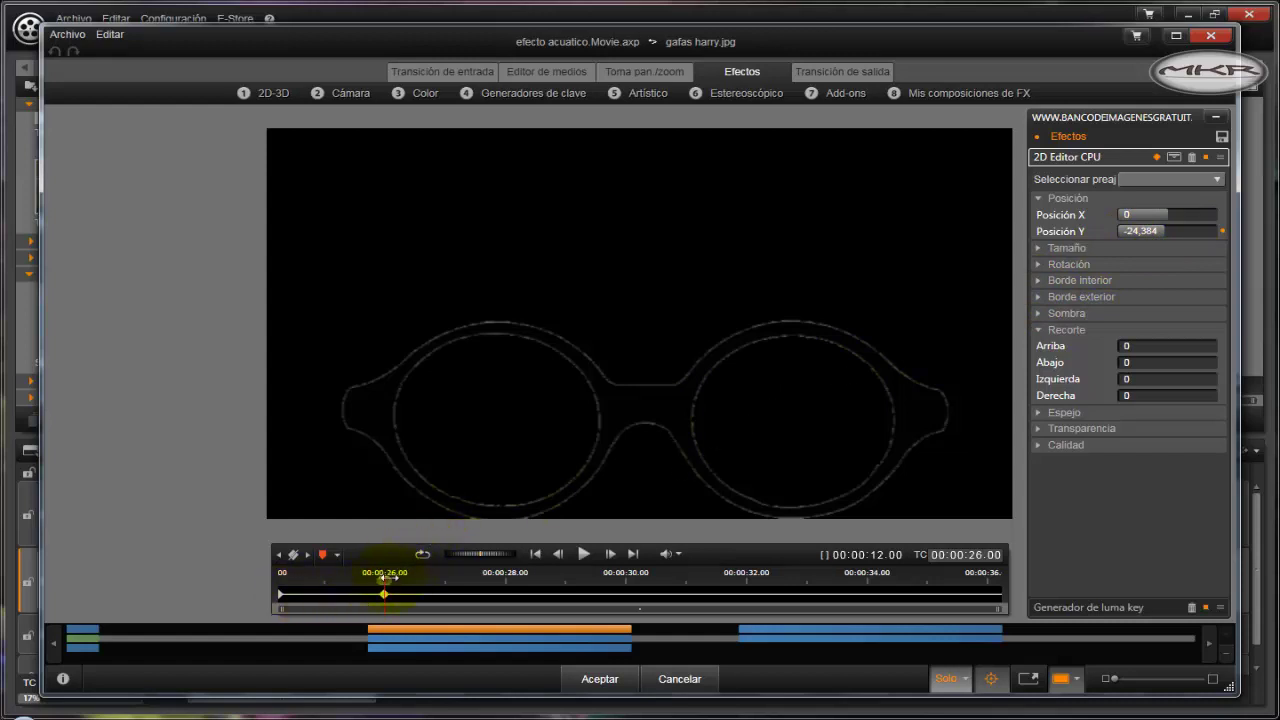
left_click_drag(385, 578, 345, 597)
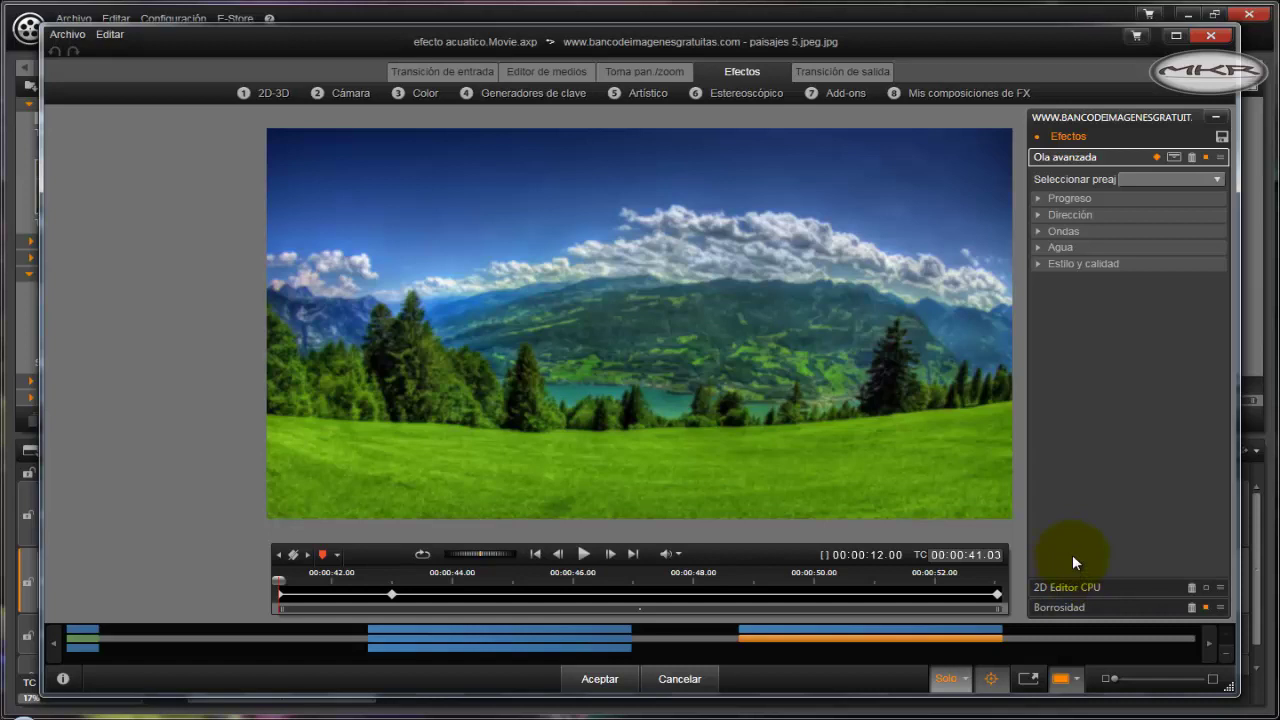
Delete the disabled 2D Editor CPU effect from the paisajes 5.jpeg.jpg clip and turn Solo off at its first frame
left_click(1189, 588)
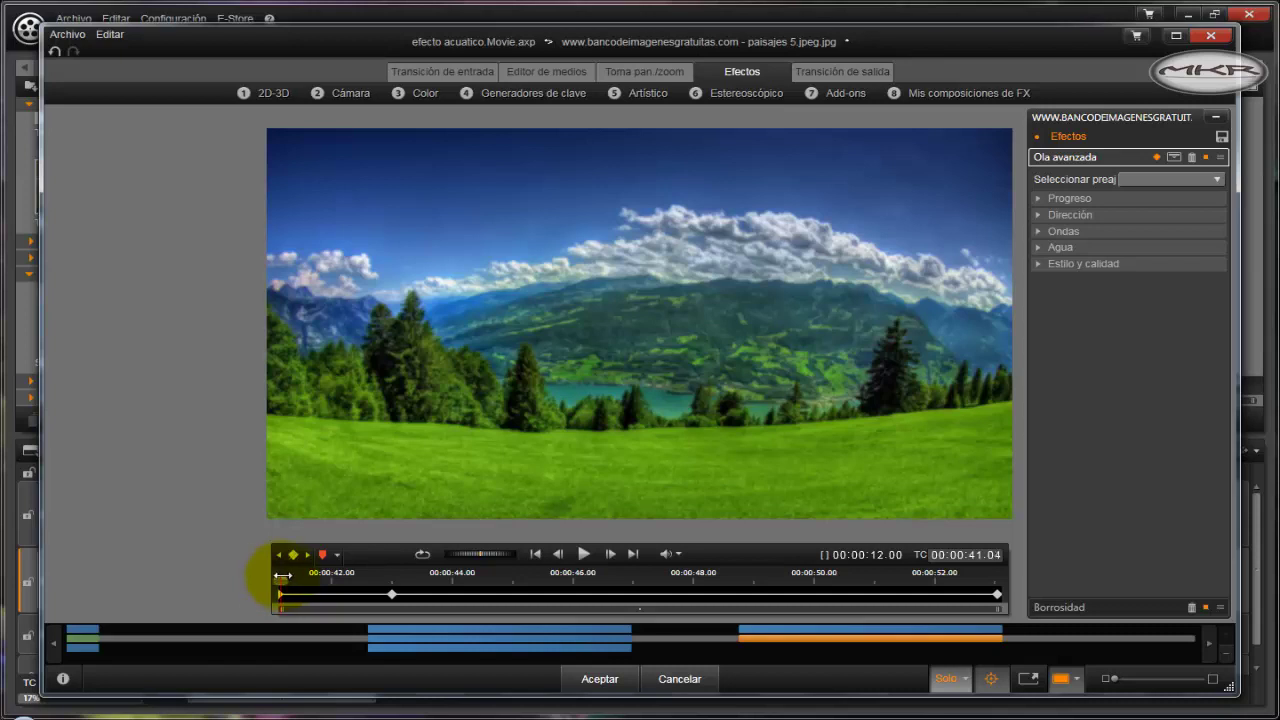
mouse_move(279, 577)
left_mouse_down()
mouse_move(376, 579)
mouse_move(277, 582)
left_mouse_up()
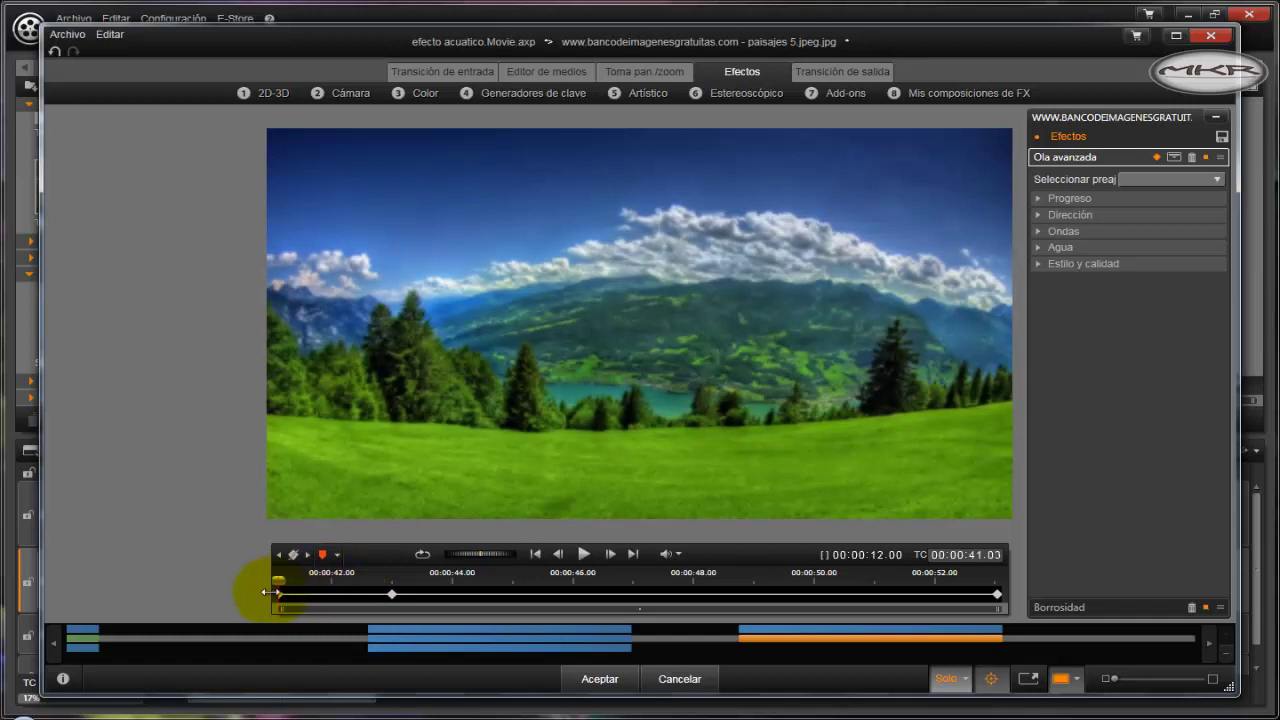
left_click(955, 678)
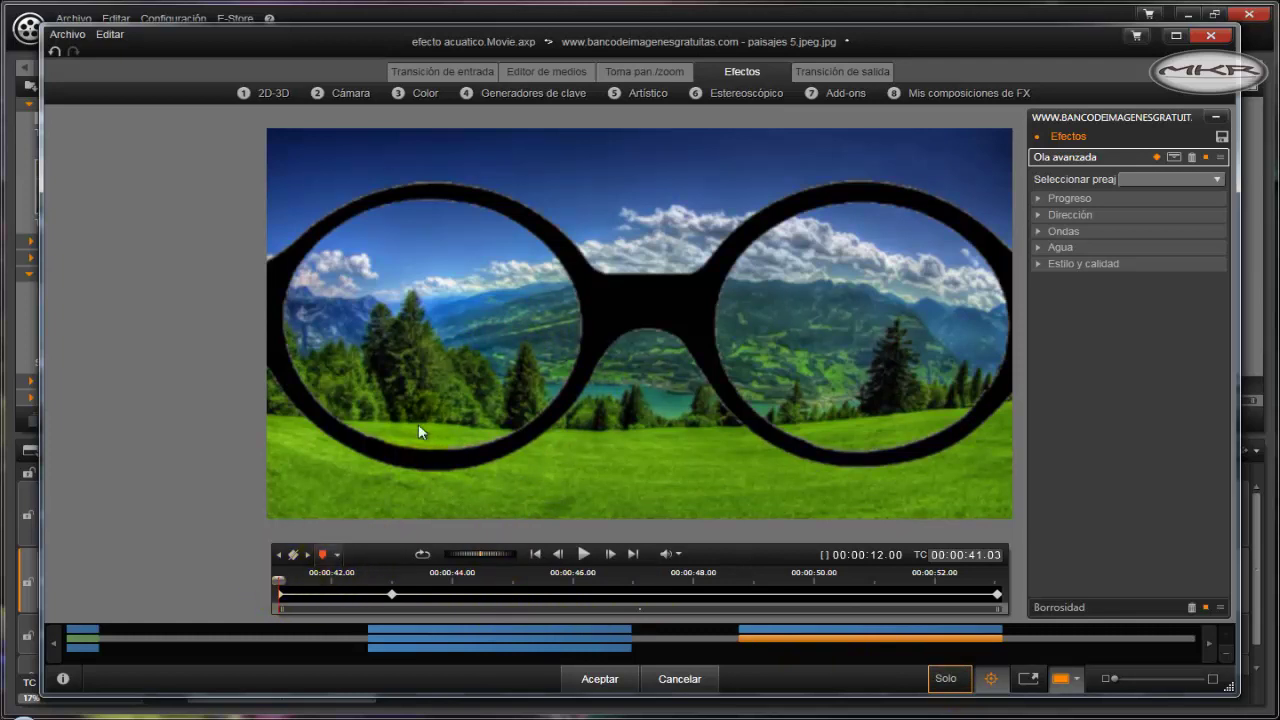
Preview the clip up to its second keyframe and expand Progreso, Dirección and Ondas of the Ola avanzada effect to examine the values
left_click(280, 579)
left_click_drag(280, 579, 392, 577)
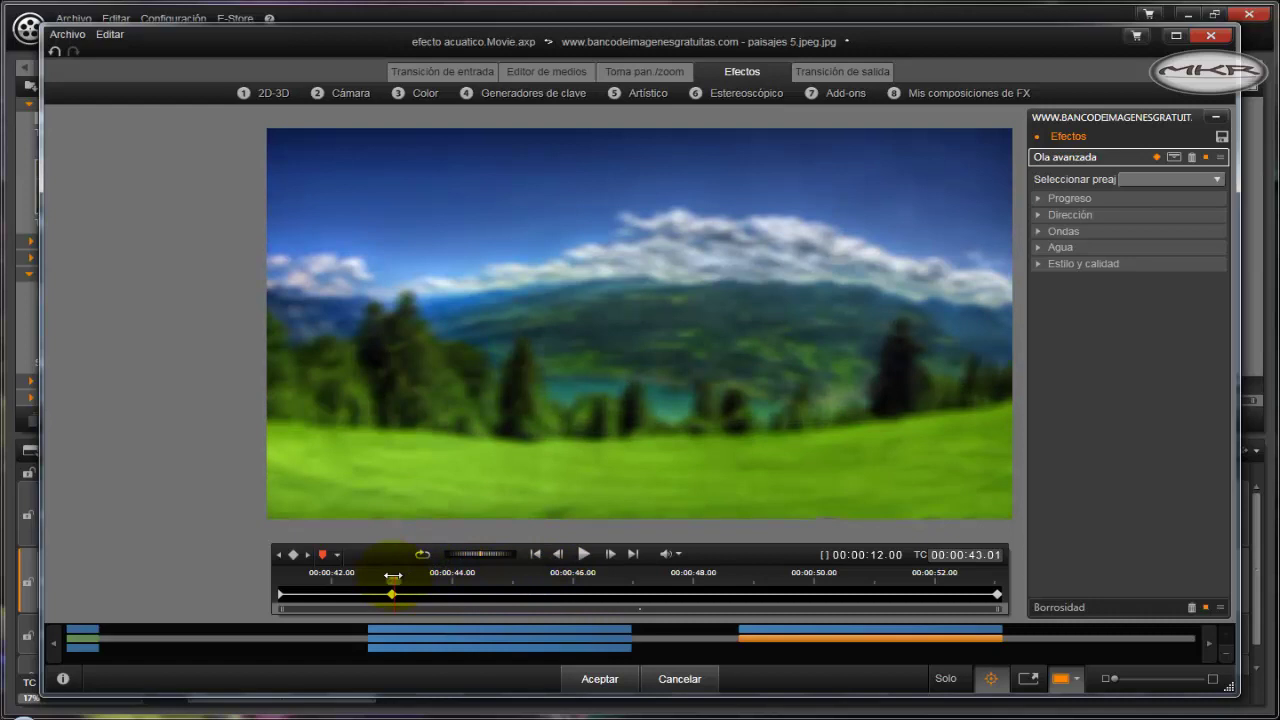
left_click(1038, 199)
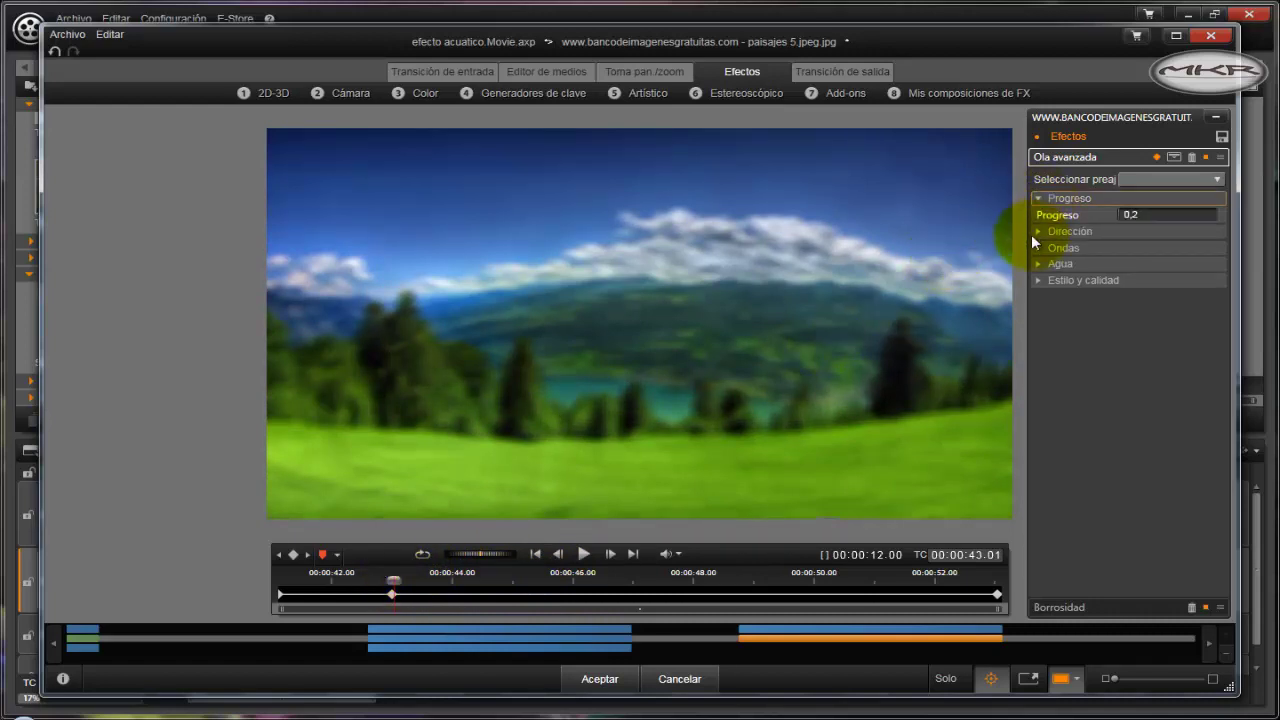
left_click(1033, 233)
left_click(1037, 264)
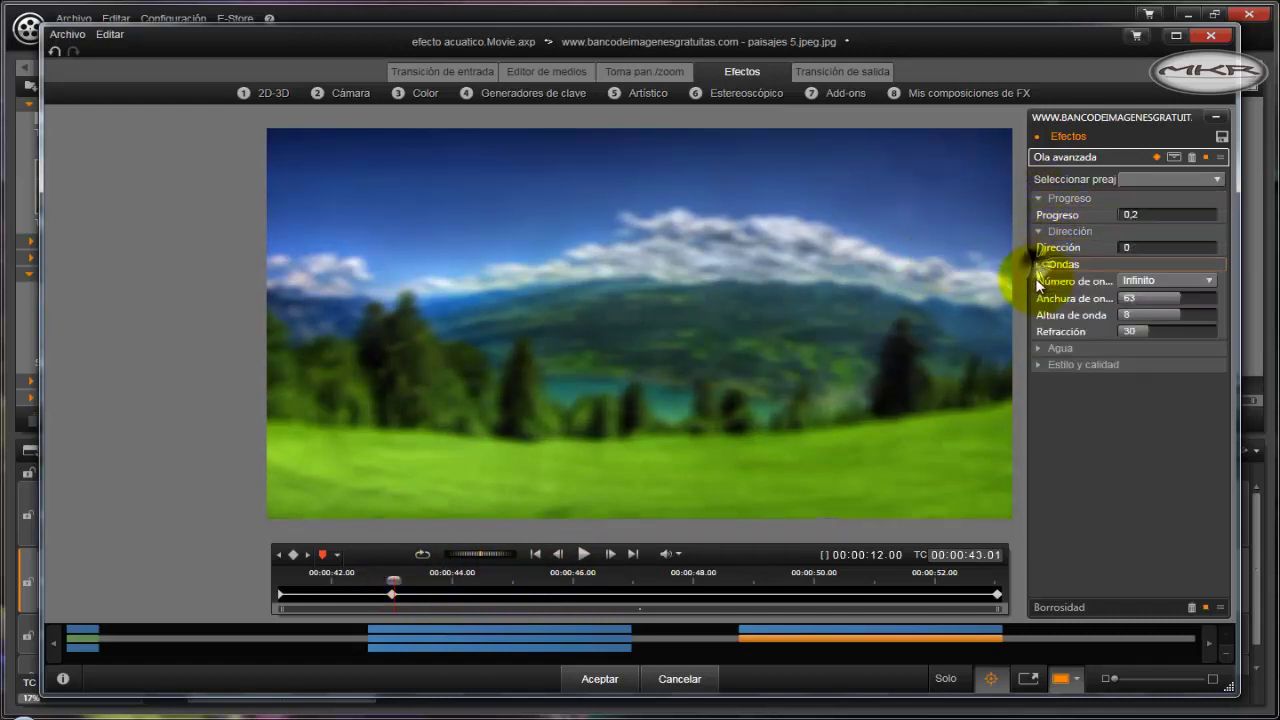
left_click(1032, 349)
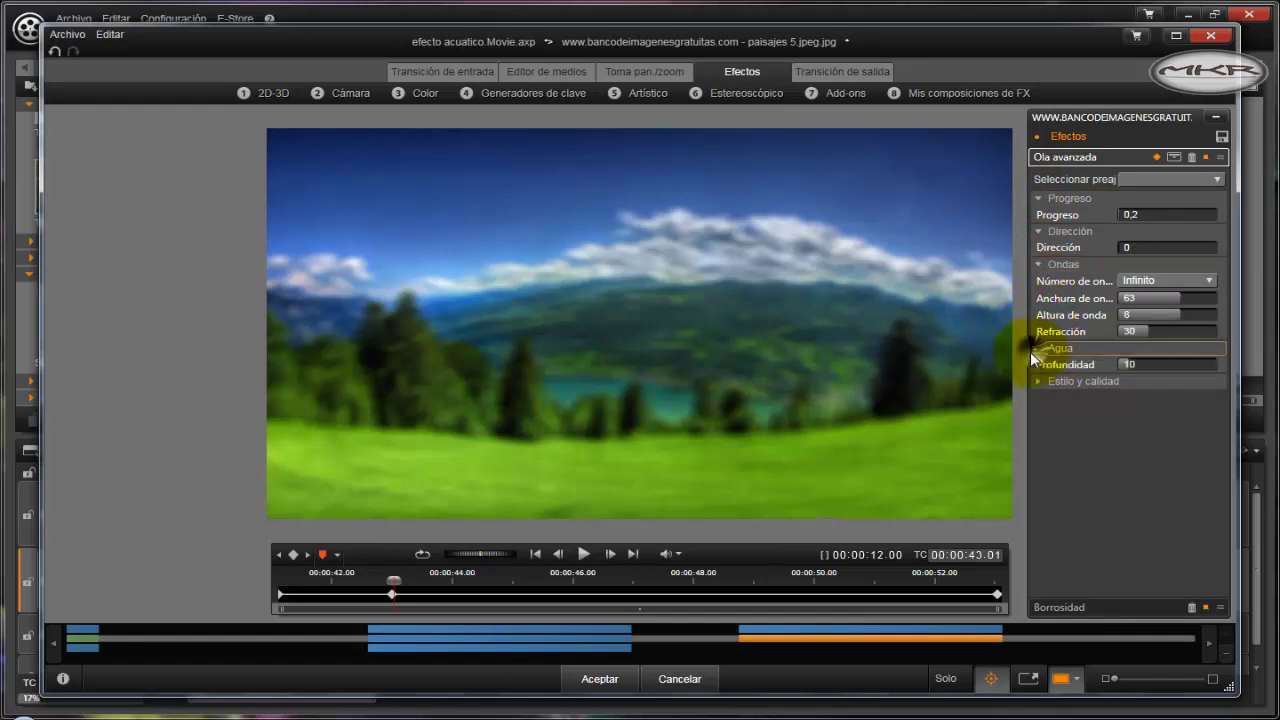
left_click(1033, 347)
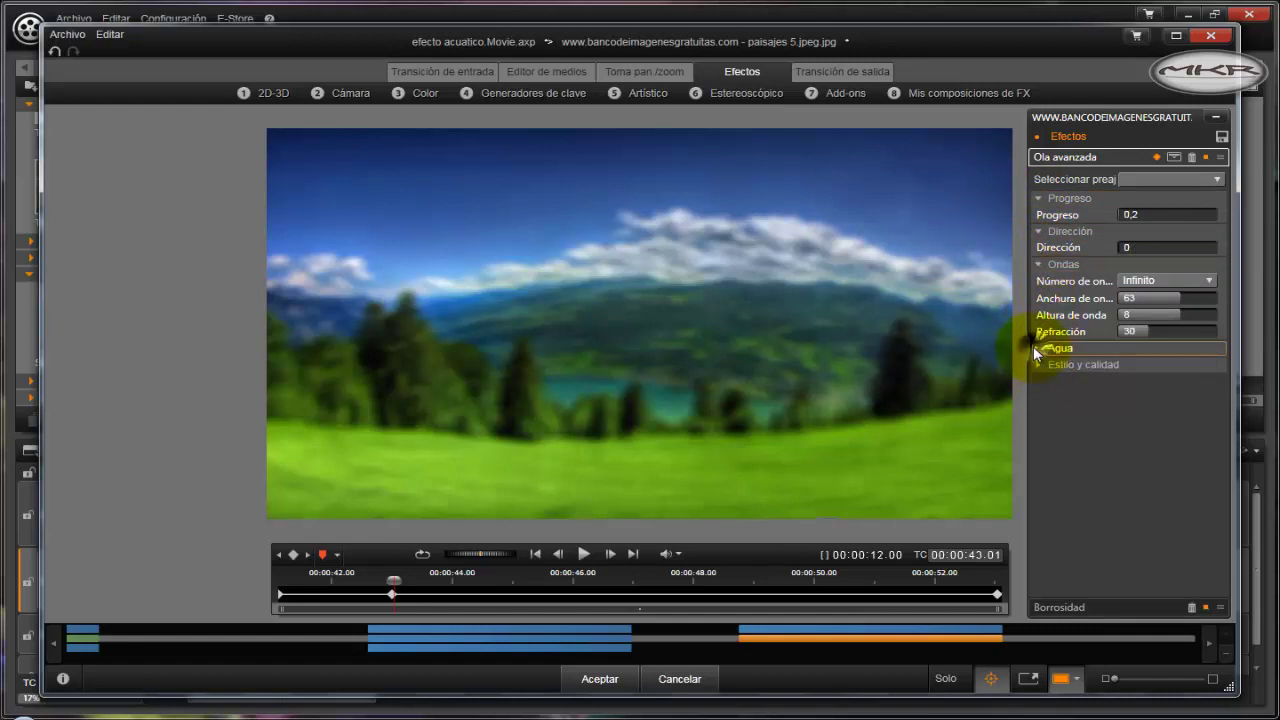
Compare the Ola avanzada values at the first, 00:00:43.00 and last keyframes, and return to the clip's start
left_click(277, 555)
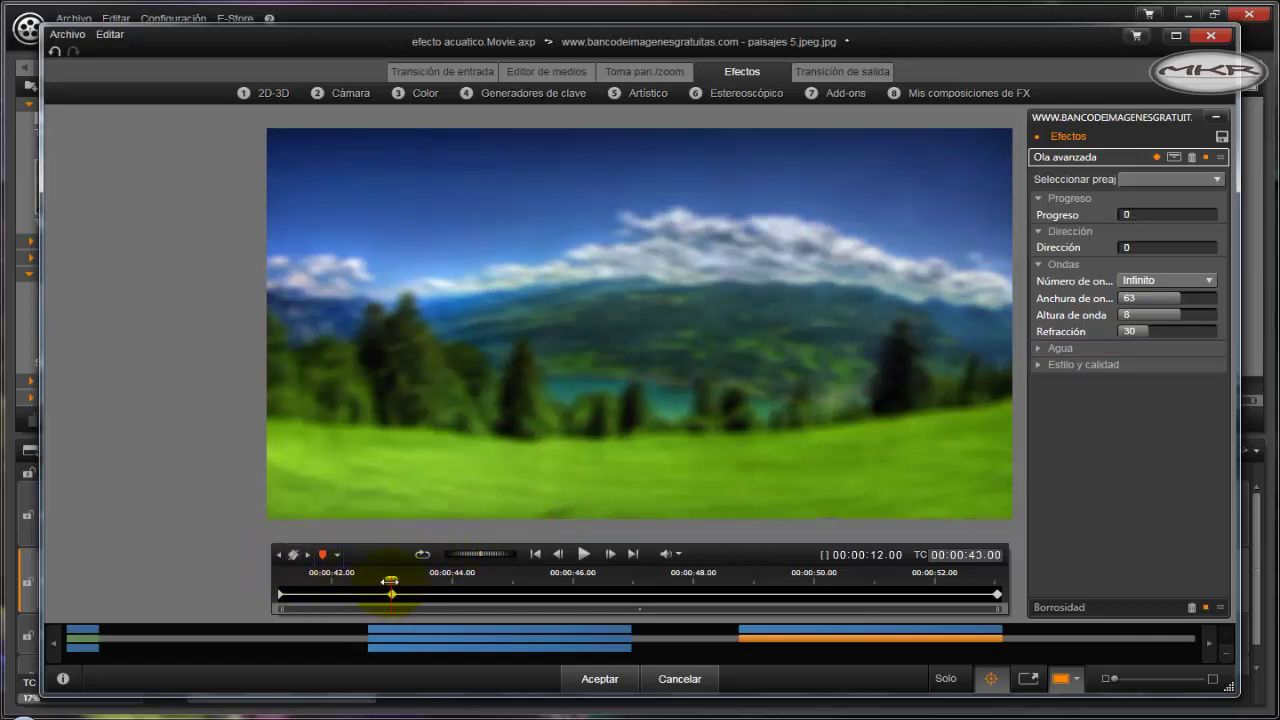
left_click_drag(390, 594, 246, 598)
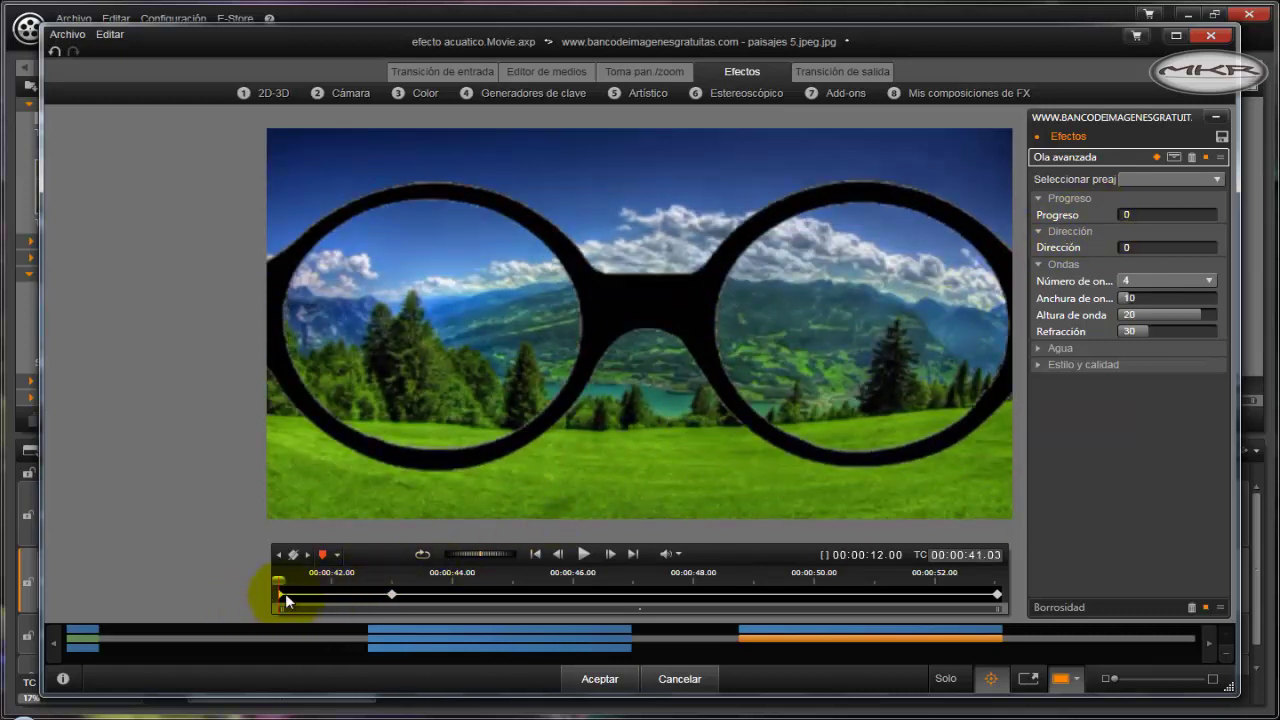
left_click_drag(279, 581, 371, 592)
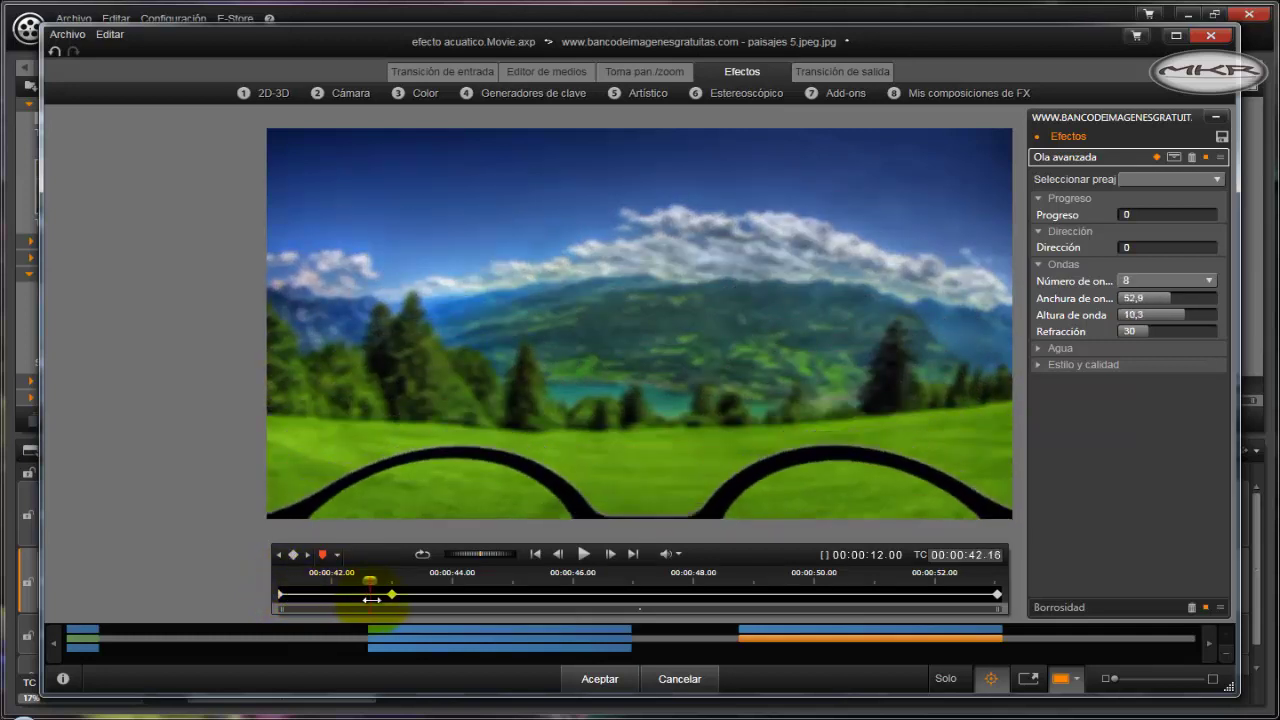
left_click(305, 557)
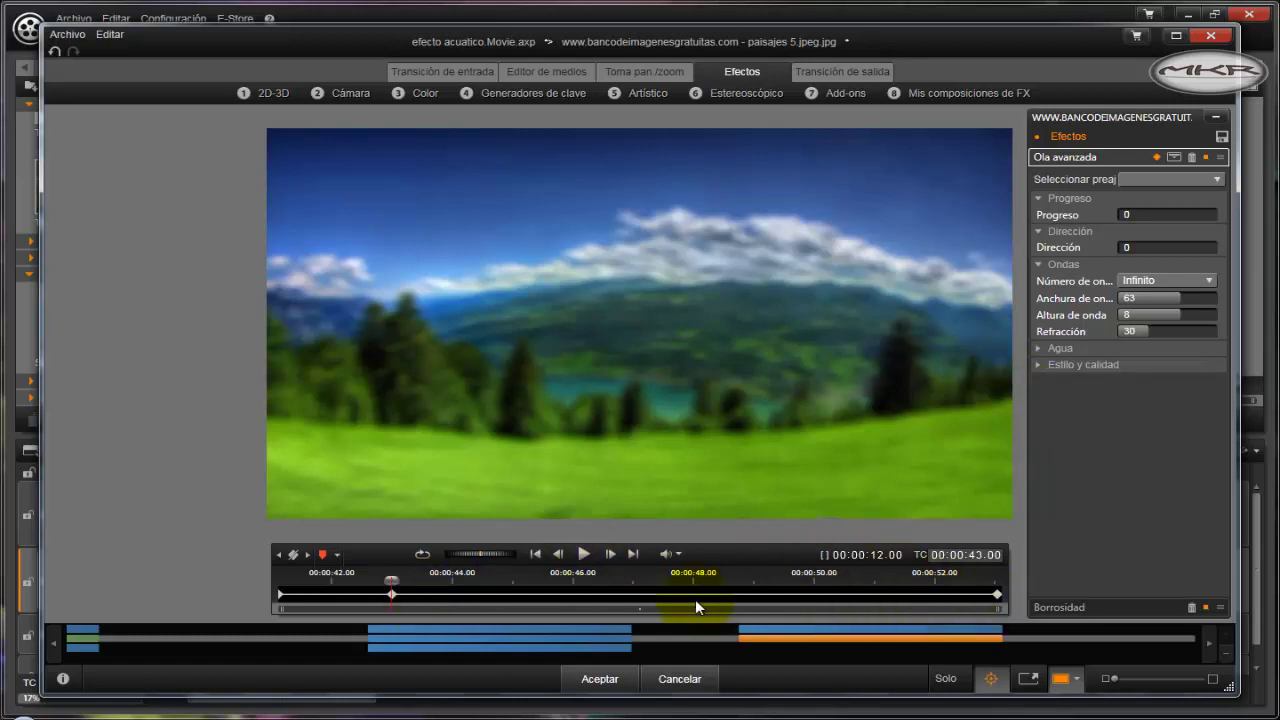
left_click(309, 560)
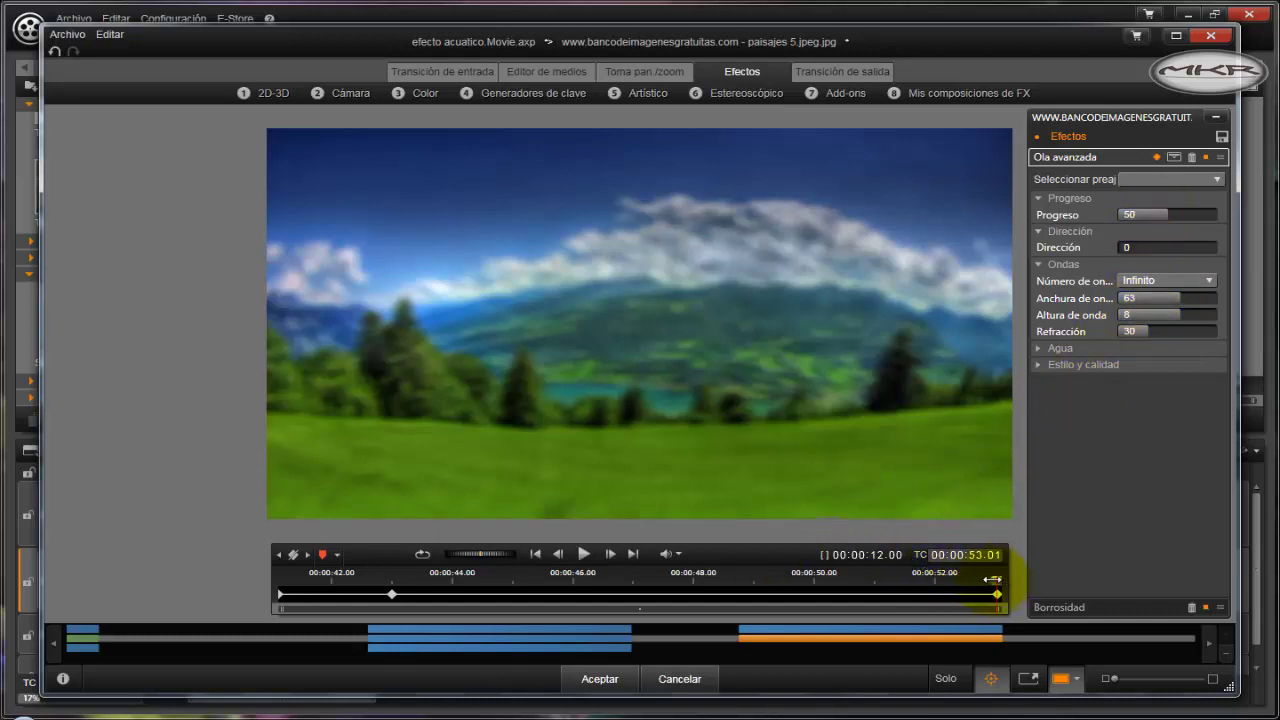
left_click_drag(992, 579, 680, 622)
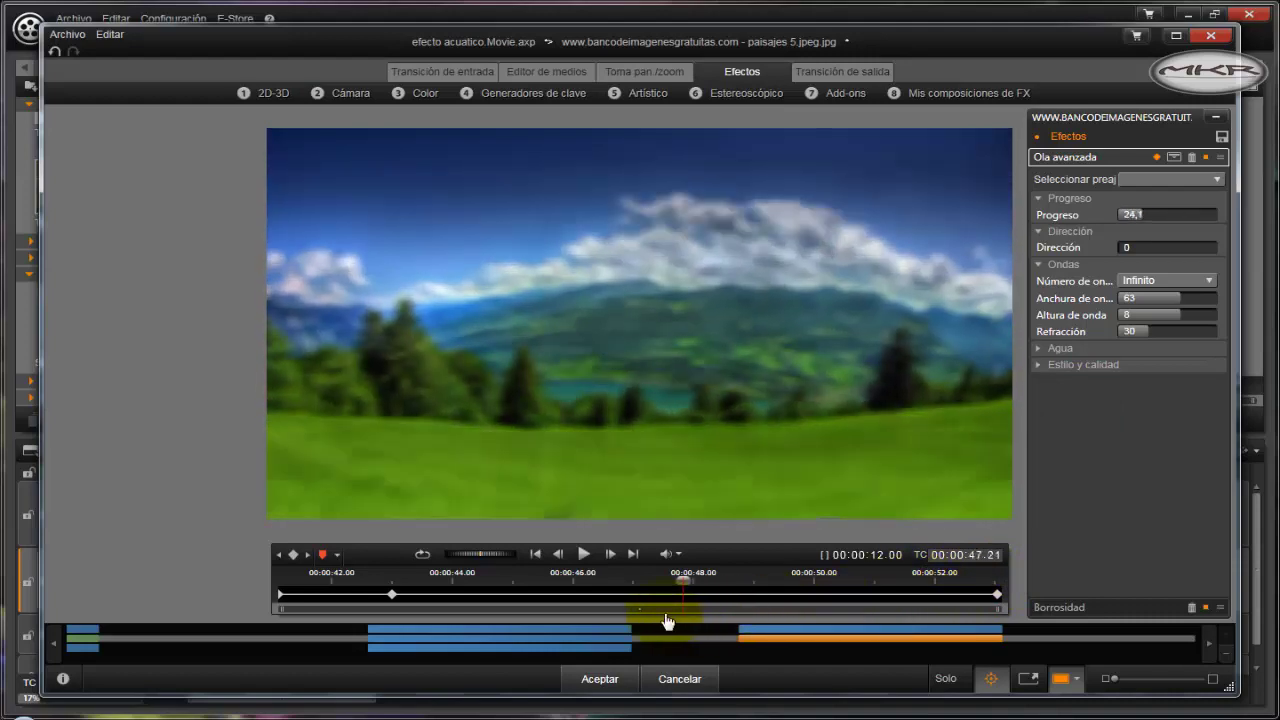
left_click(536, 554)
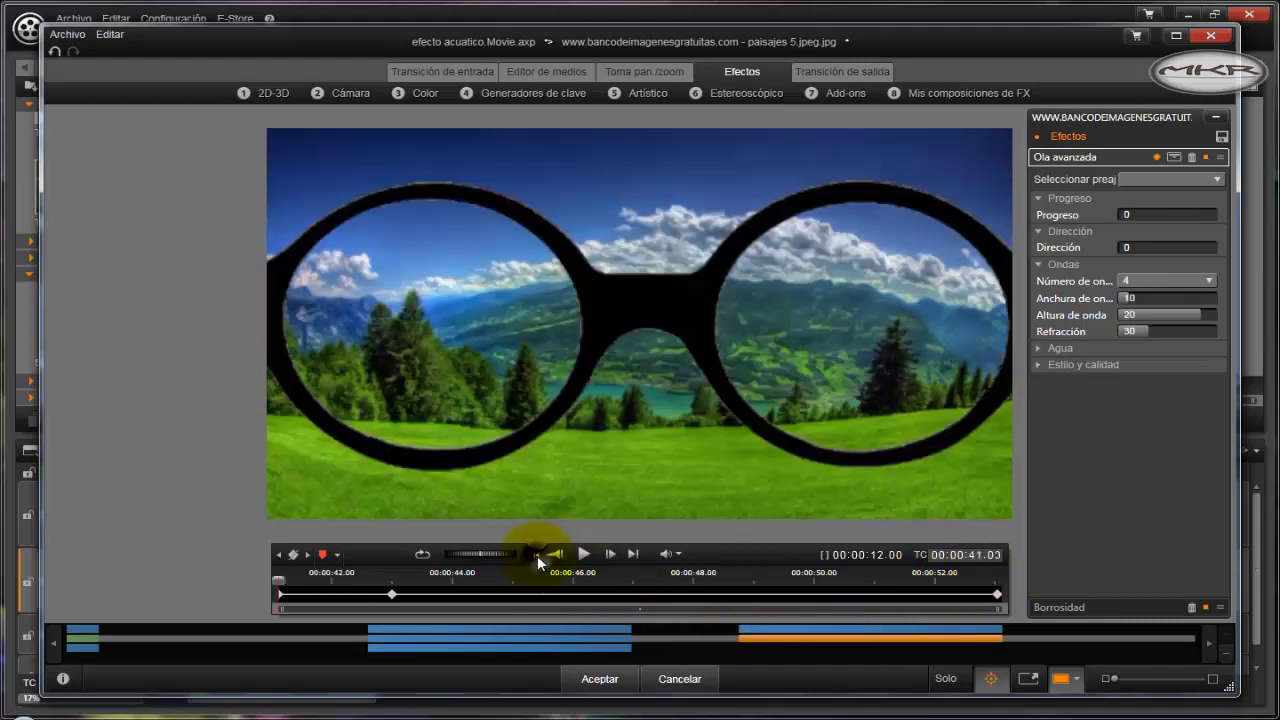
Open the Borrosidad effect and compare its blur amount and area values at the first and 00:00:43.00 keyframes
left_click(1075, 610)
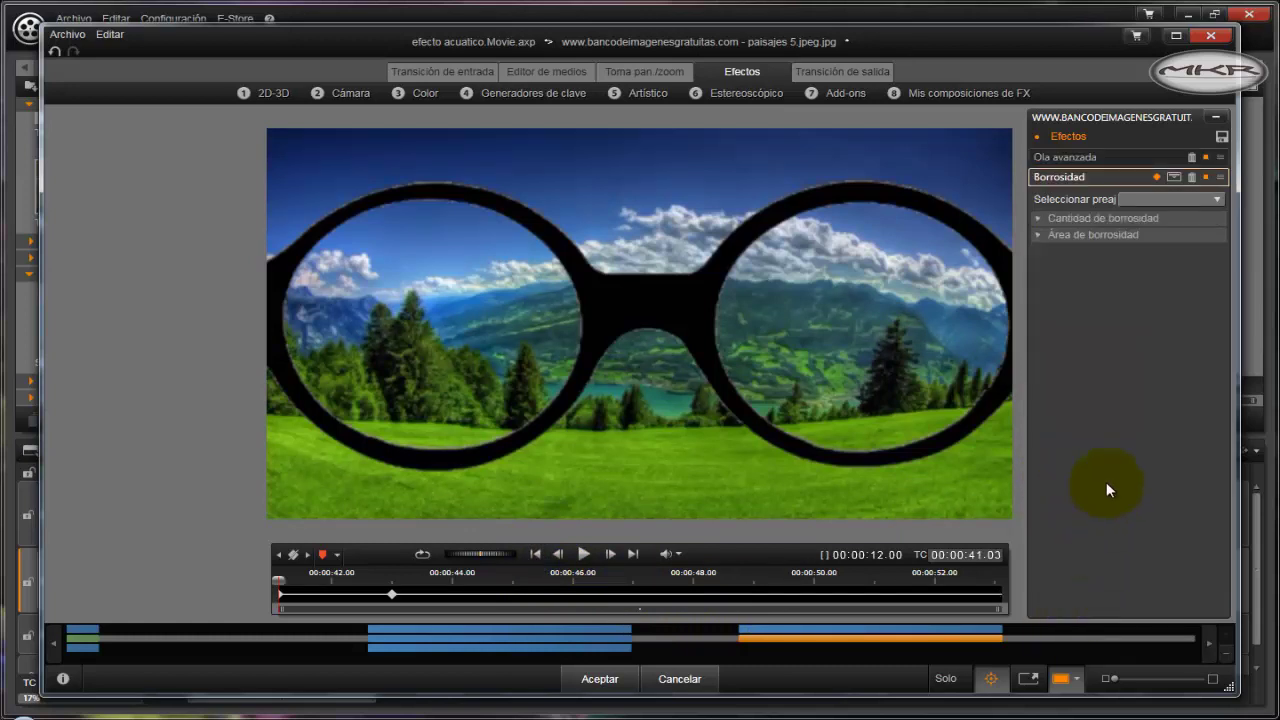
left_click(1039, 219)
left_click(1038, 267)
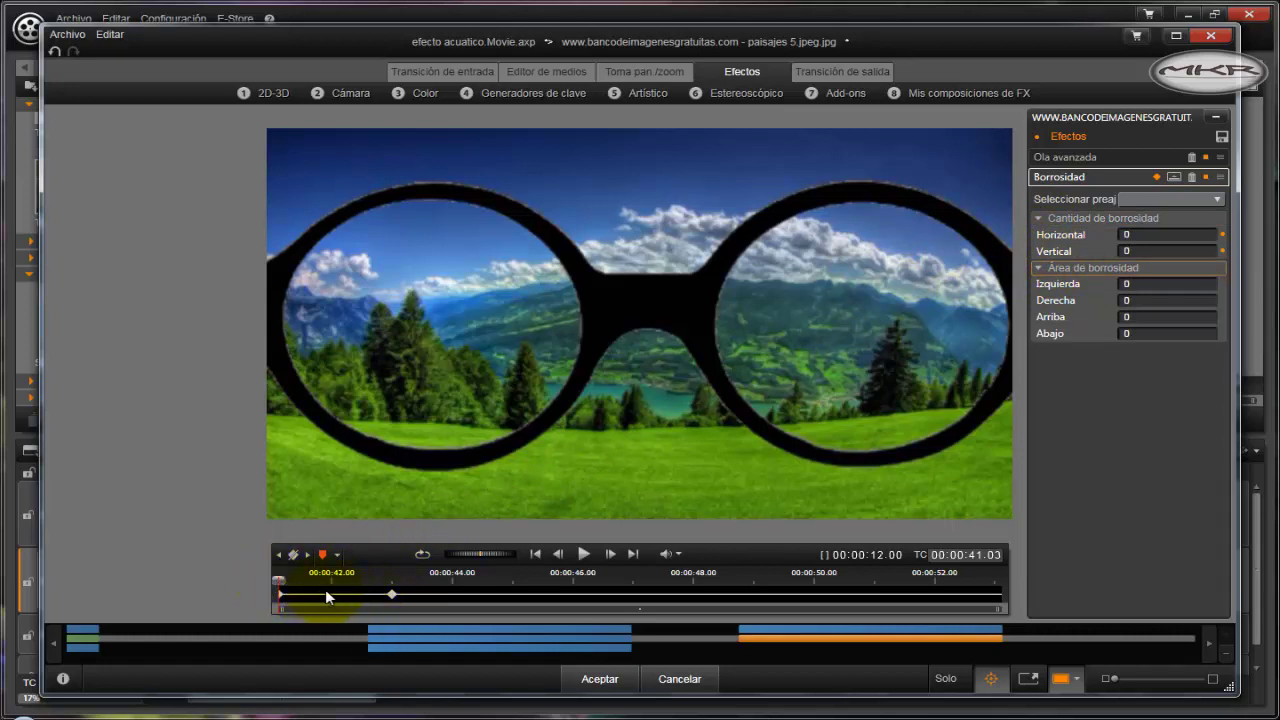
left_click(309, 556)
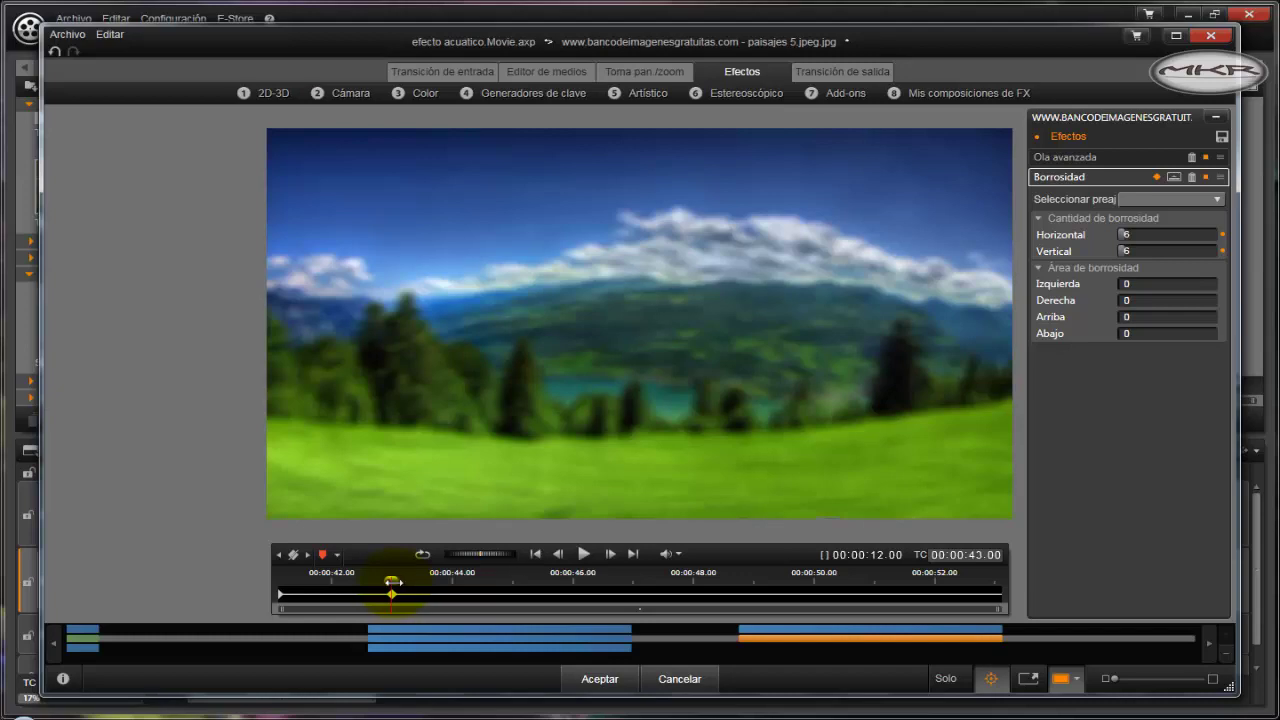
left_click_drag(392, 583, 382, 581)
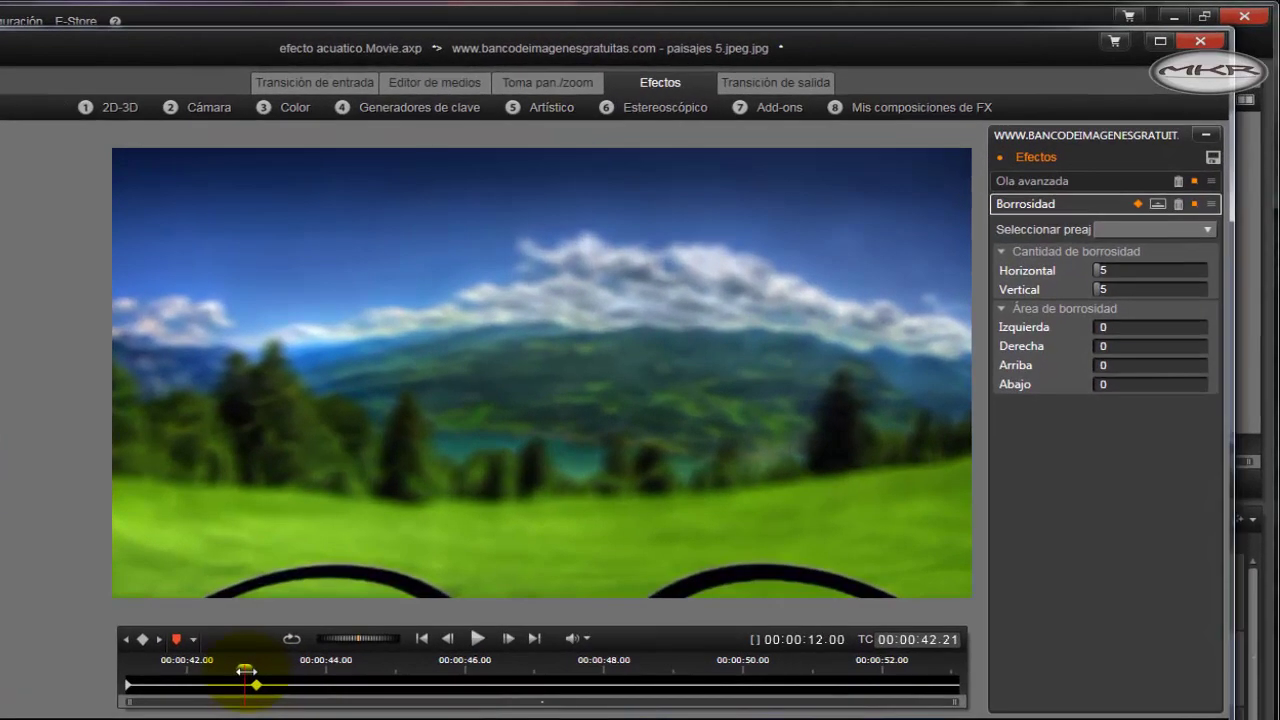
left_click_drag(245, 672, 72, 680)
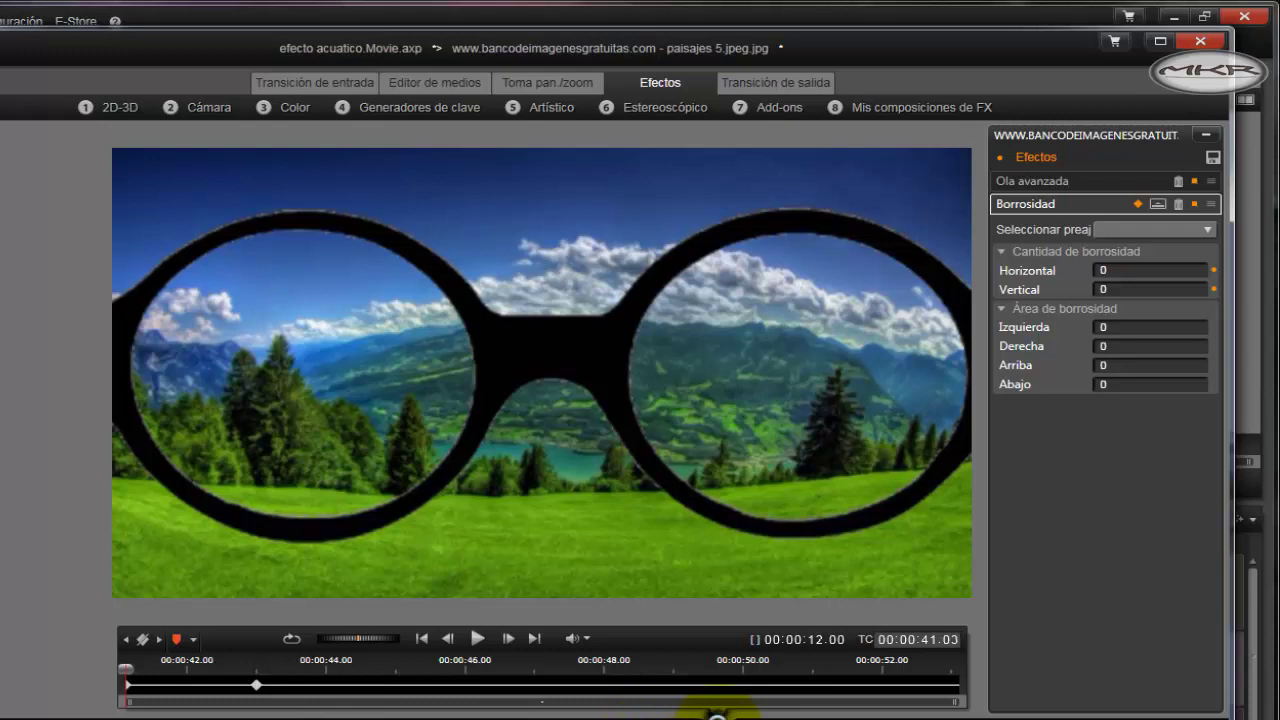
Switch the effects editor to the gafas harry.jpg clip and expand Posición, Tamaño and Rotación of its 3D Editor CPU effect
left_click(717, 717)
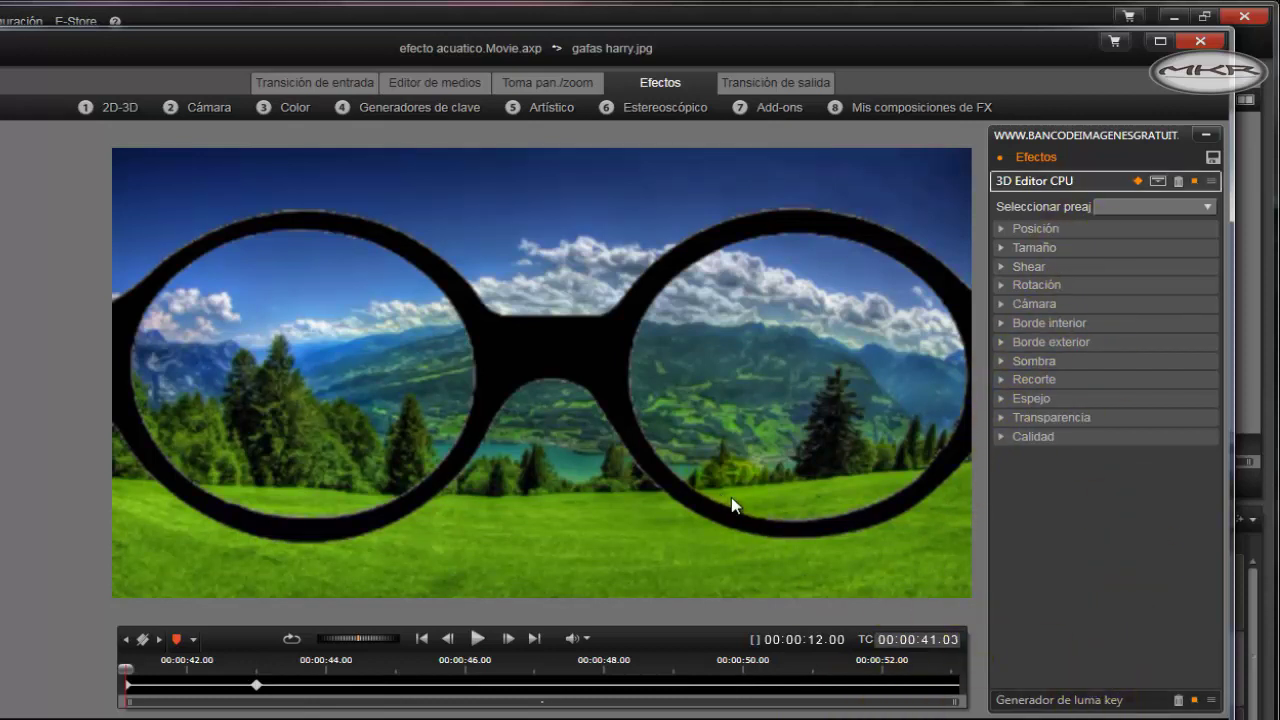
left_click(826, 606)
left_click(663, 263)
left_click(1027, 206)
left_click(1005, 232)
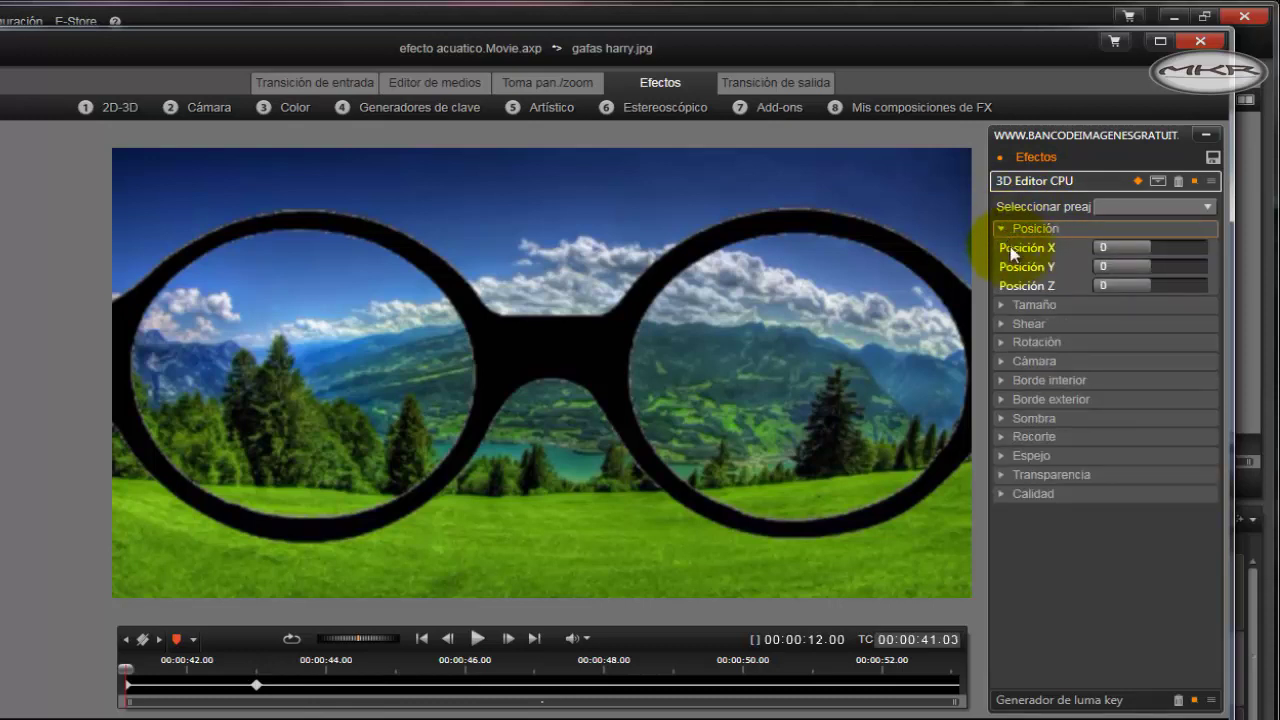
left_click(1001, 305)
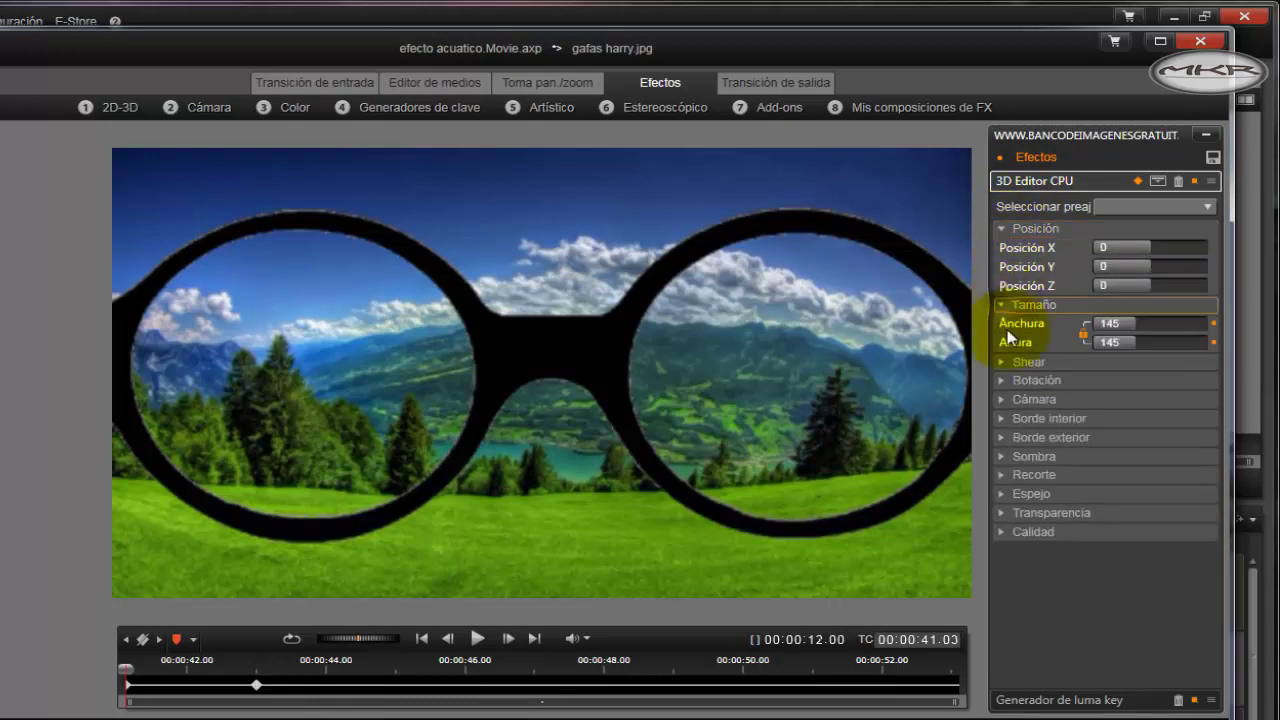
left_click(1003, 384)
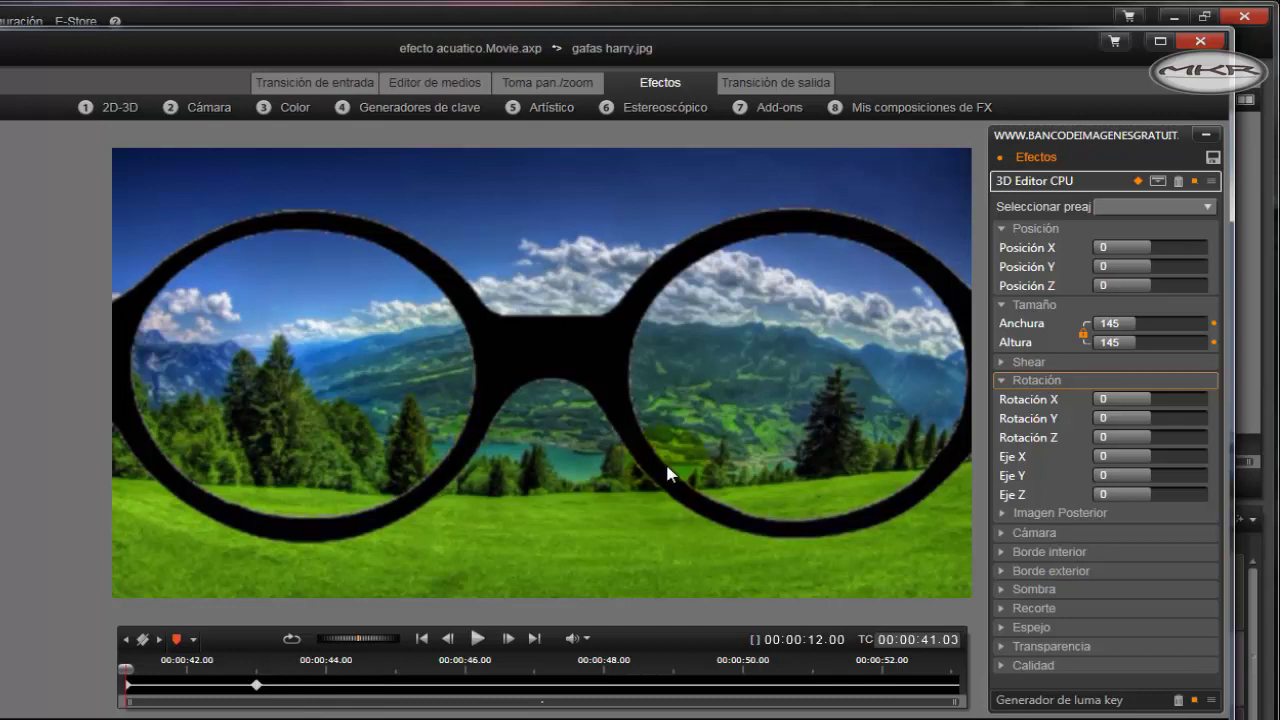
left_click(1116, 336)
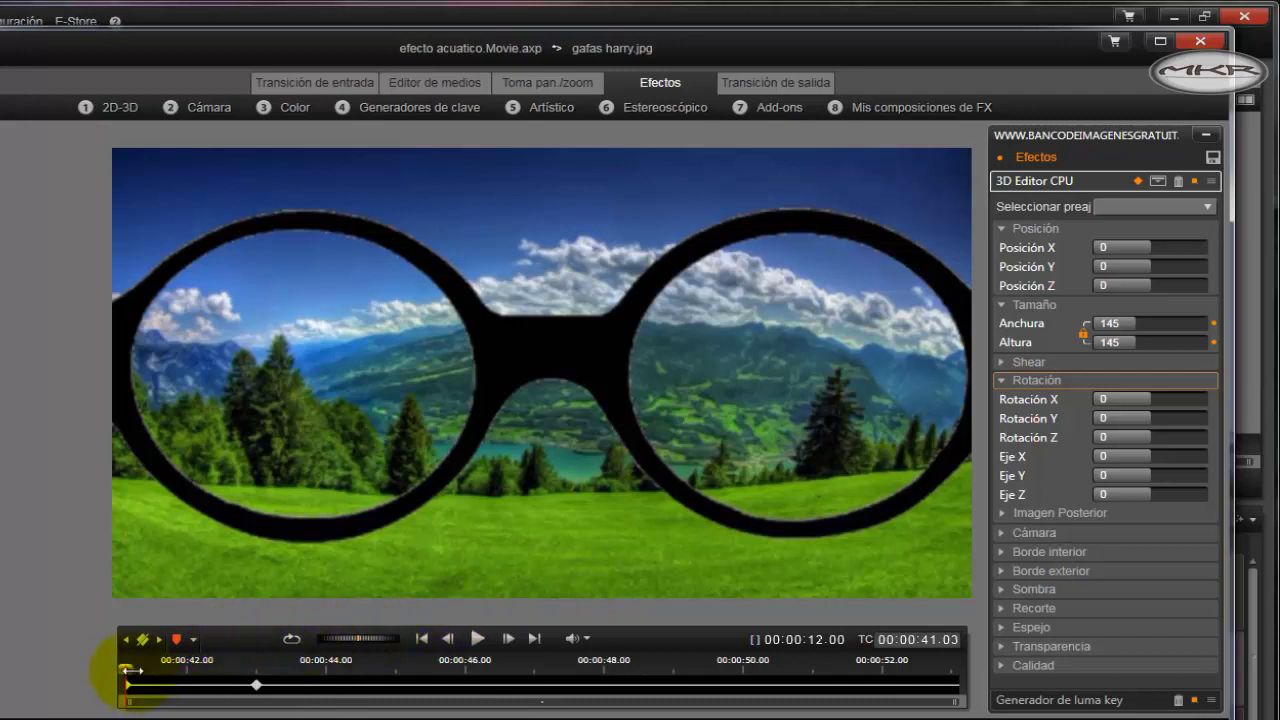
Move to the glasses clip's 00:00:43.00 keyframe to examine its Posición Y and Rotación X values
left_click_drag(128, 670, 208, 662)
left_click(159, 638)
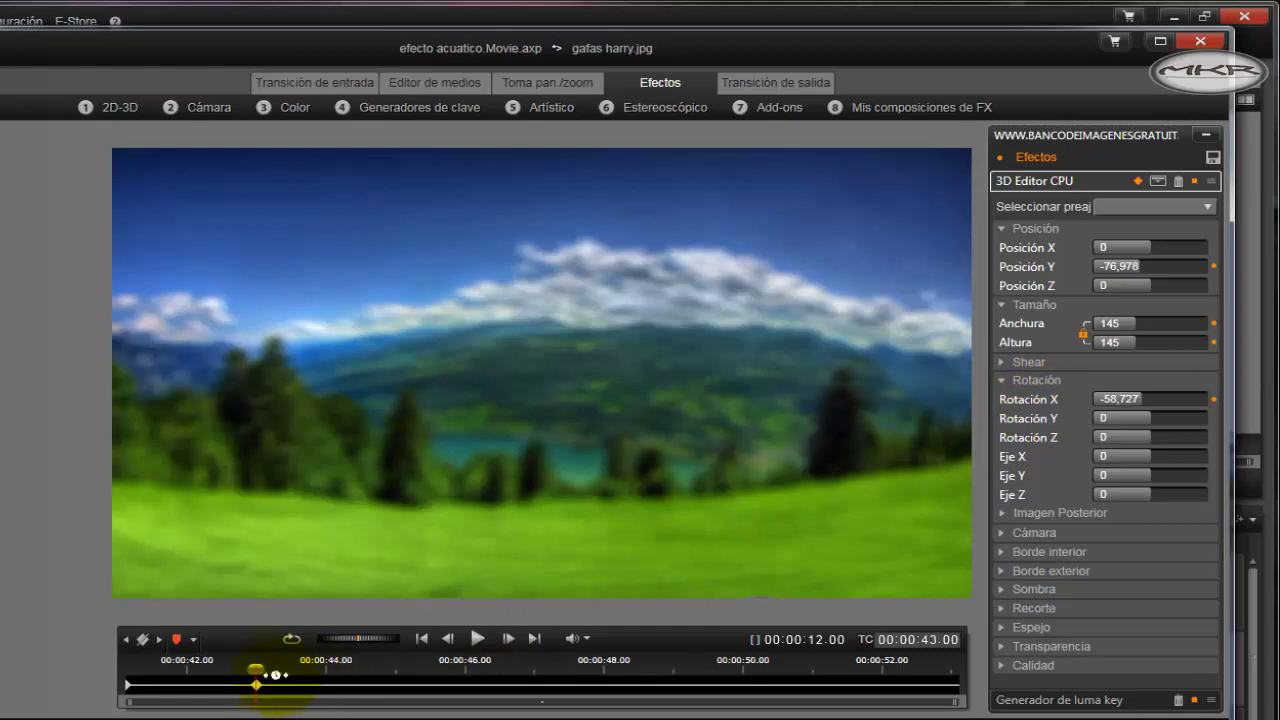
left_click_drag(256, 666, 256, 695)
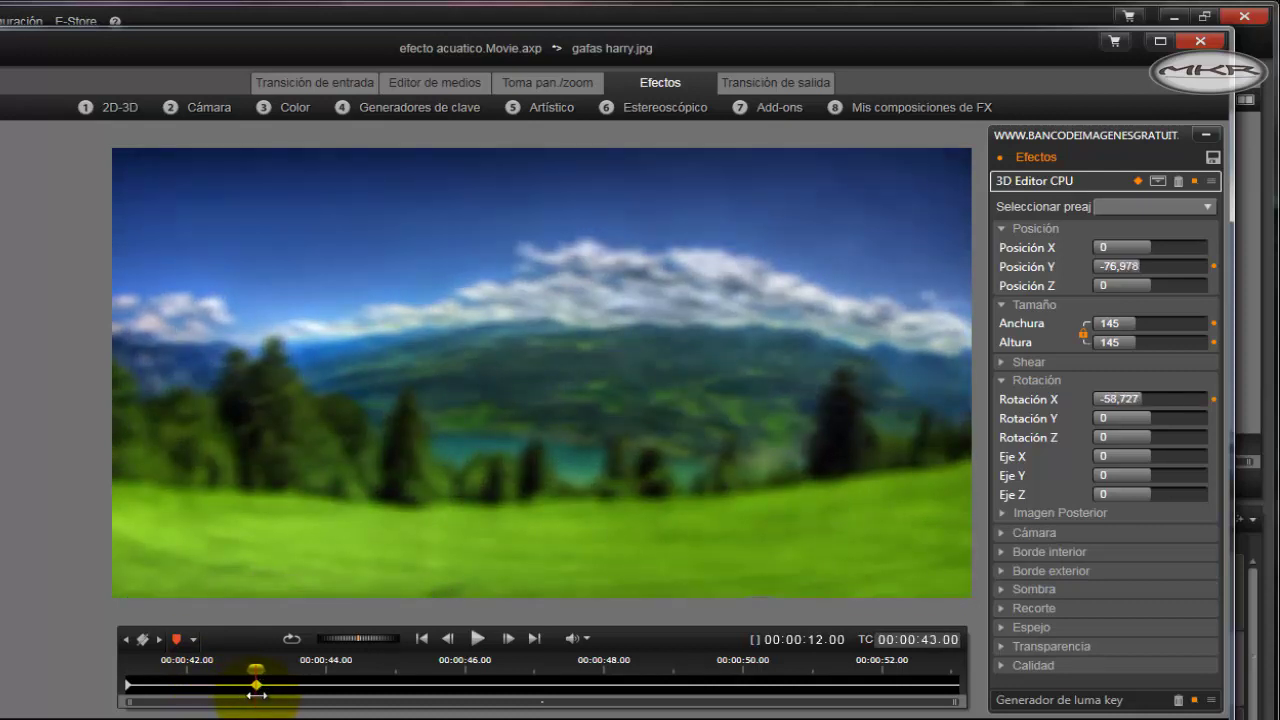